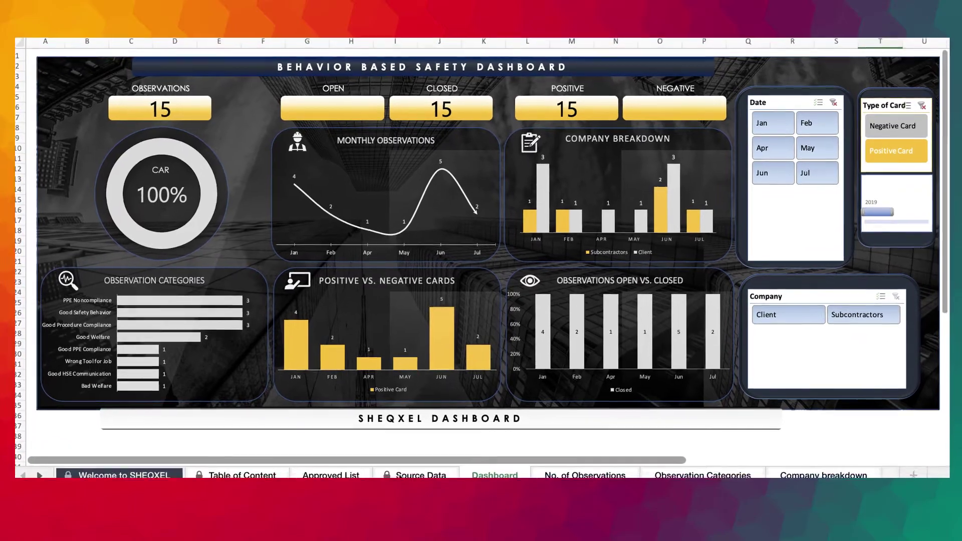
Step: Filter the Source Data sheet's Type of Card column to show only Positive Card observations
click(401, 470)
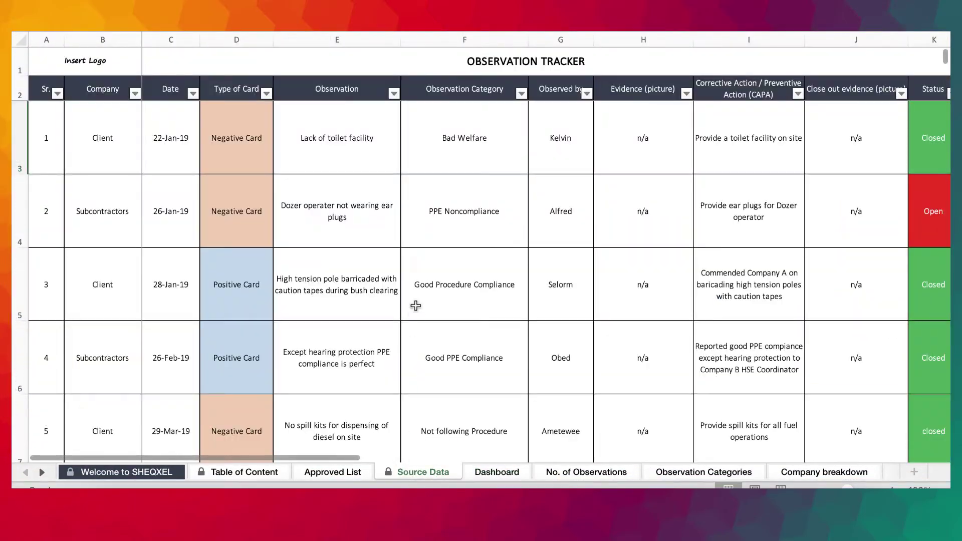
scroll(416, 306, down, 3)
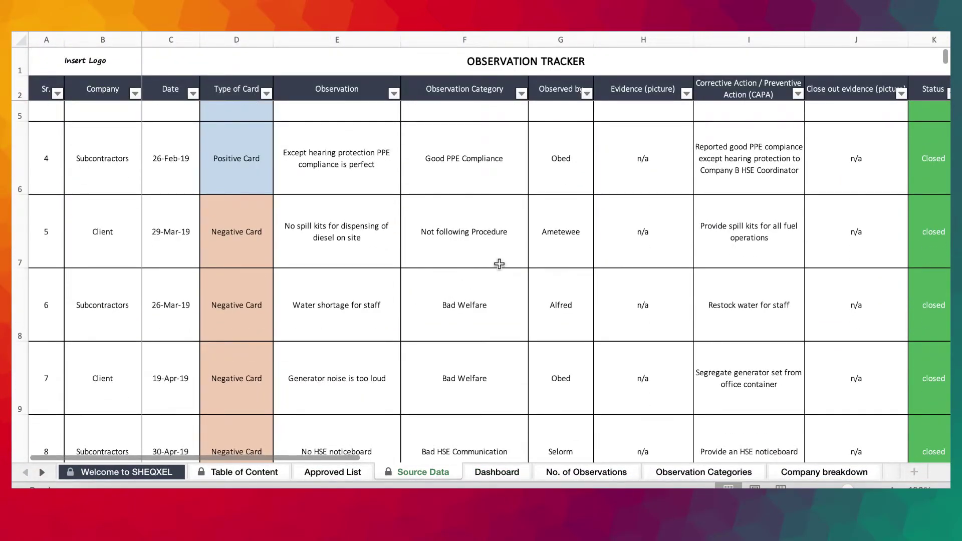
scroll(498, 262, up, 1)
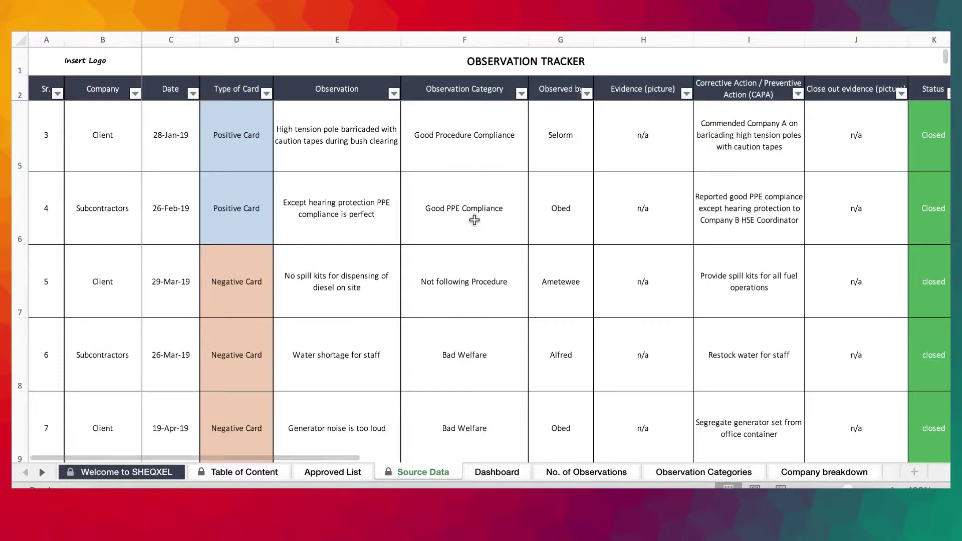
click(266, 93)
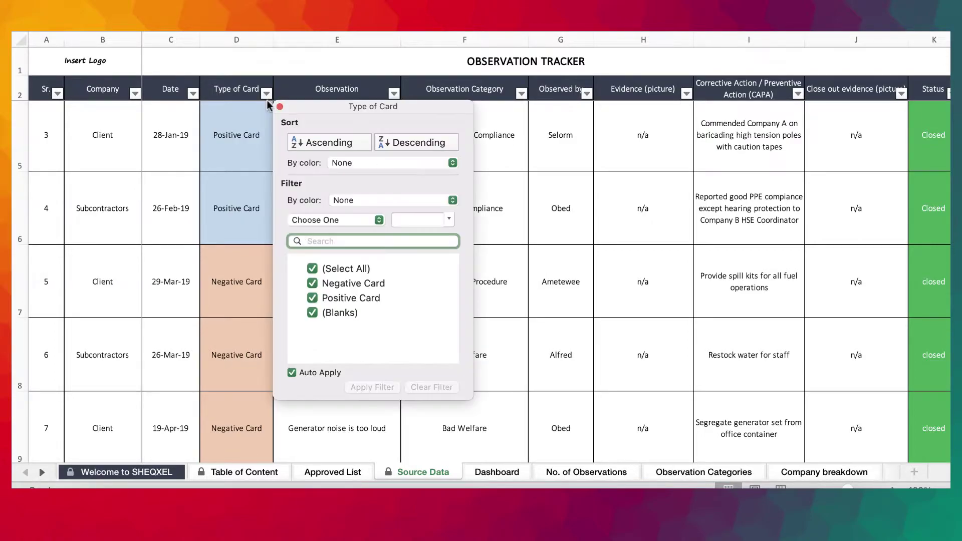
click(313, 269)
click(314, 297)
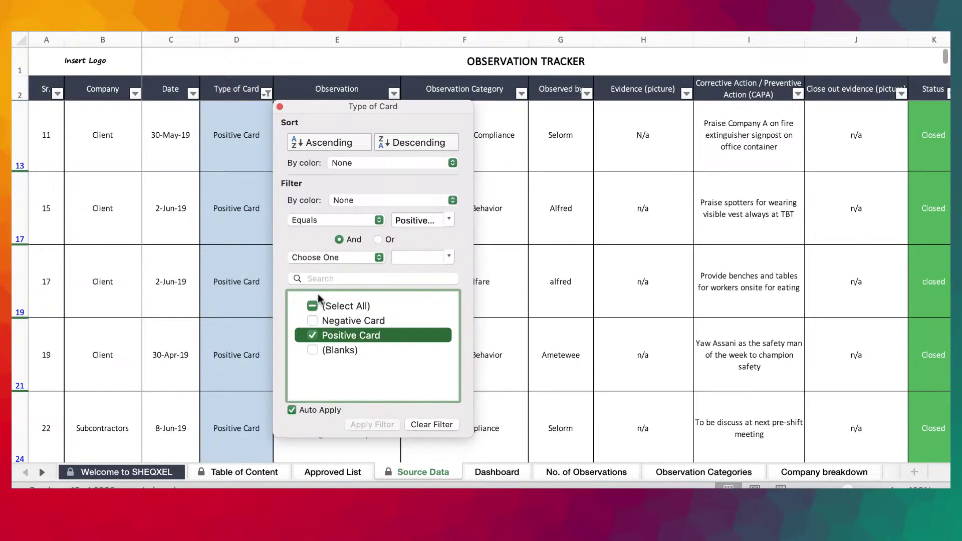
click(573, 287)
Step: Change the observation category of record 22 in Source Data to Good PPE Compliance
scroll(476, 215, down, 5)
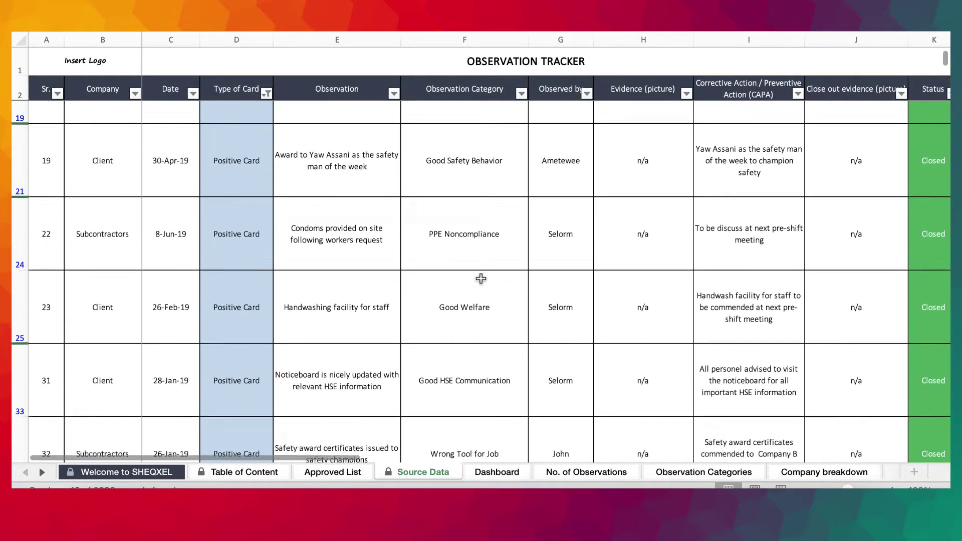
click(474, 204)
click(534, 217)
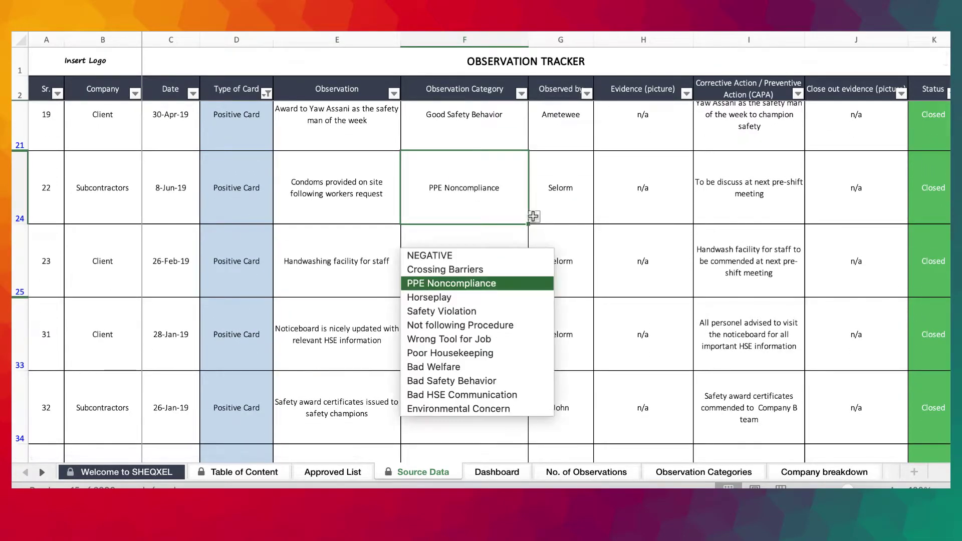
scroll(480, 299, down, 5)
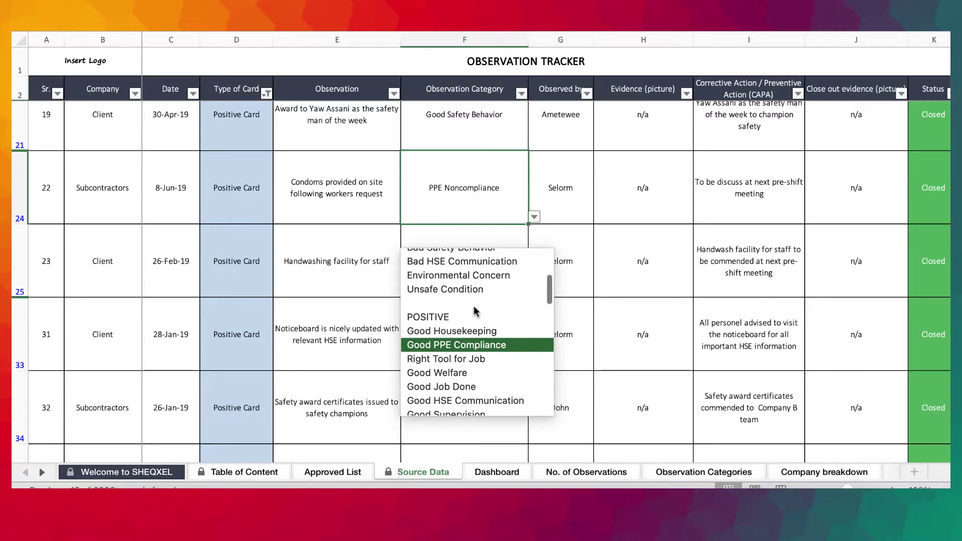
click(459, 345)
Step: Clear the Type of Card filter on the observation tracker
scroll(458, 340, up, 5)
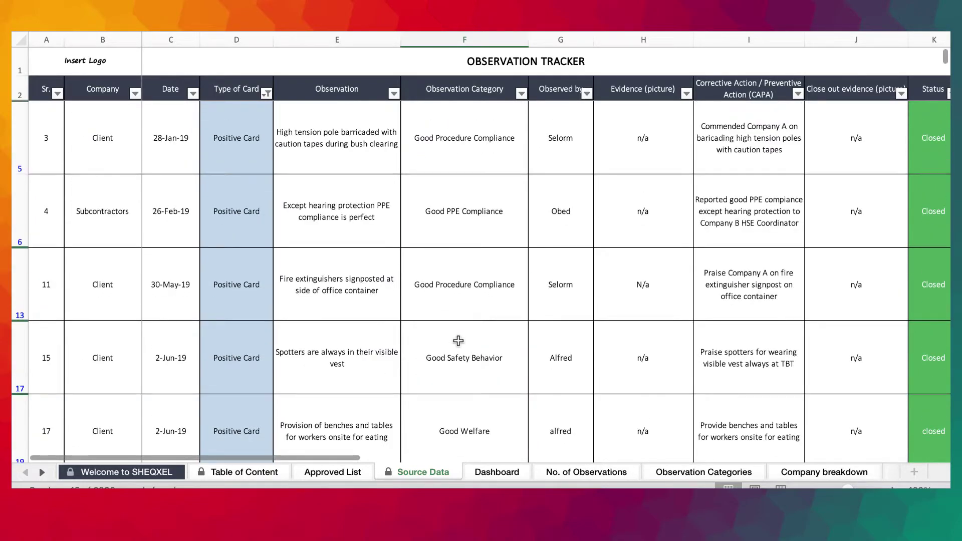
click(266, 94)
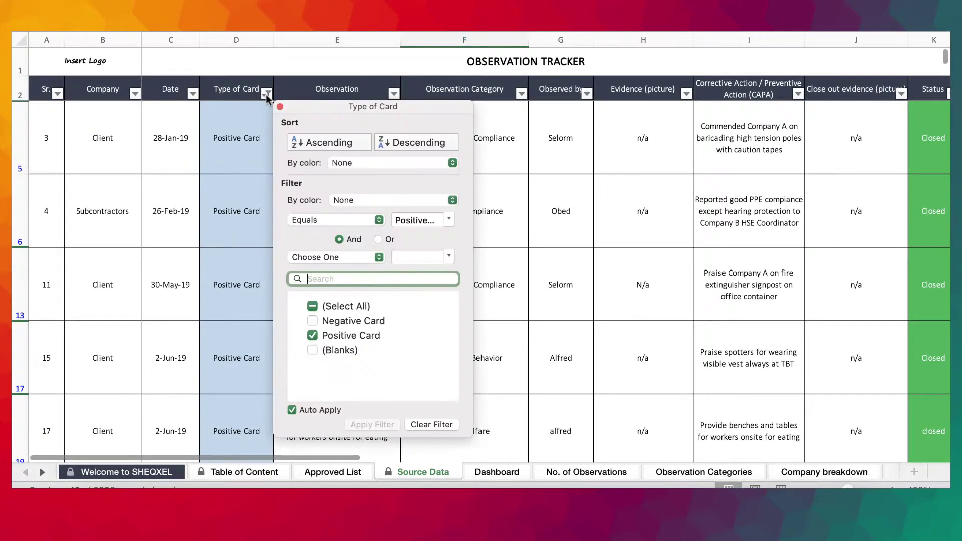
click(420, 425)
Step: Go to the Dashboard sheet and refresh all its data
click(485, 474)
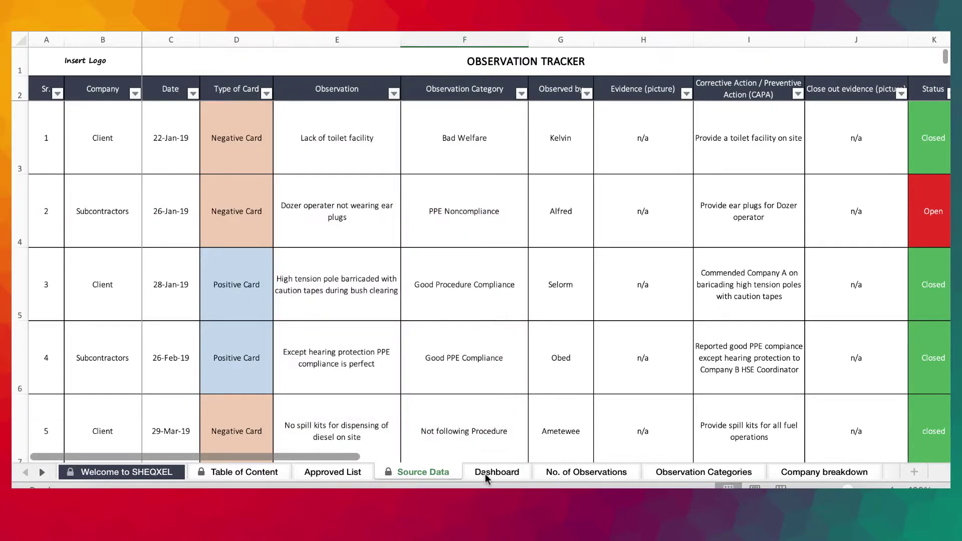
click(485, 474)
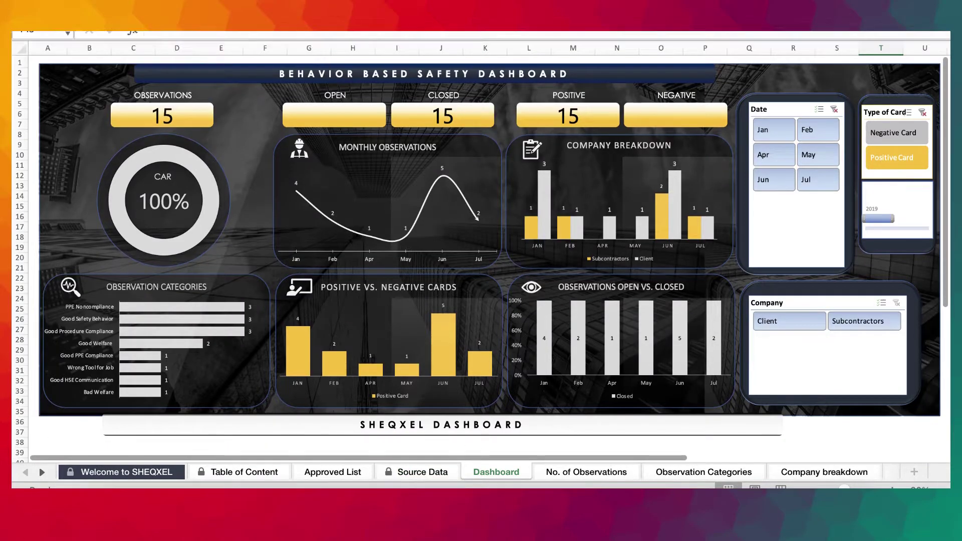
click(87, 35)
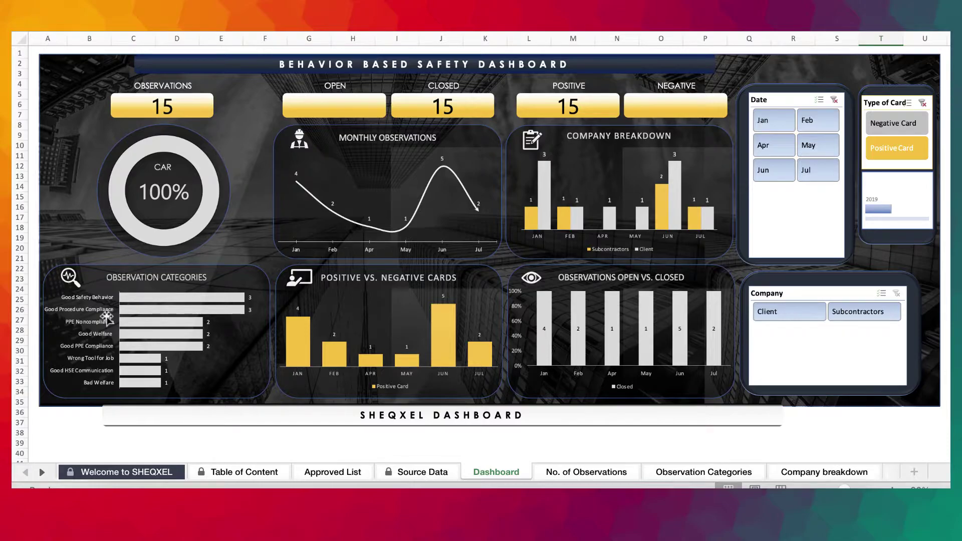
Step: Return to the Source Data sheet and filter Type of Card to Positive Card only
click(398, 472)
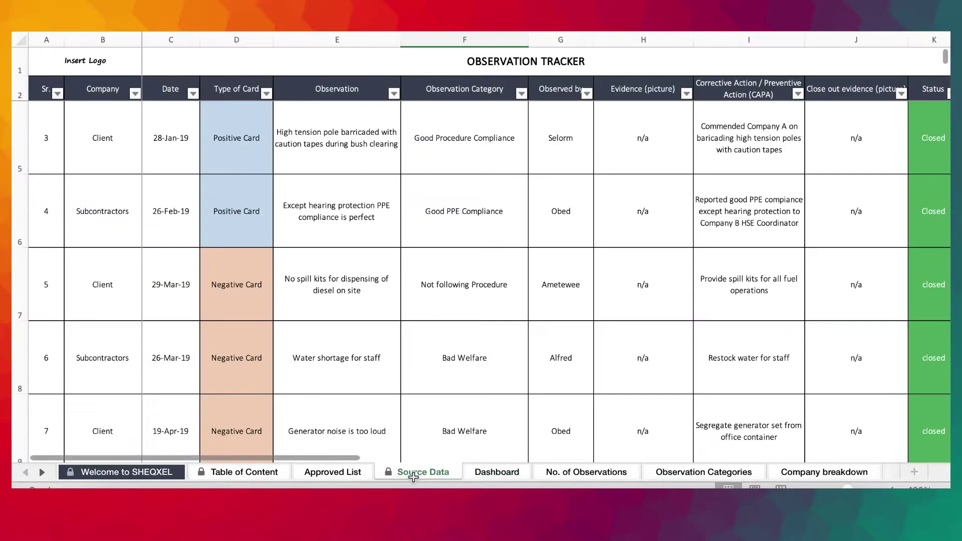
click(267, 93)
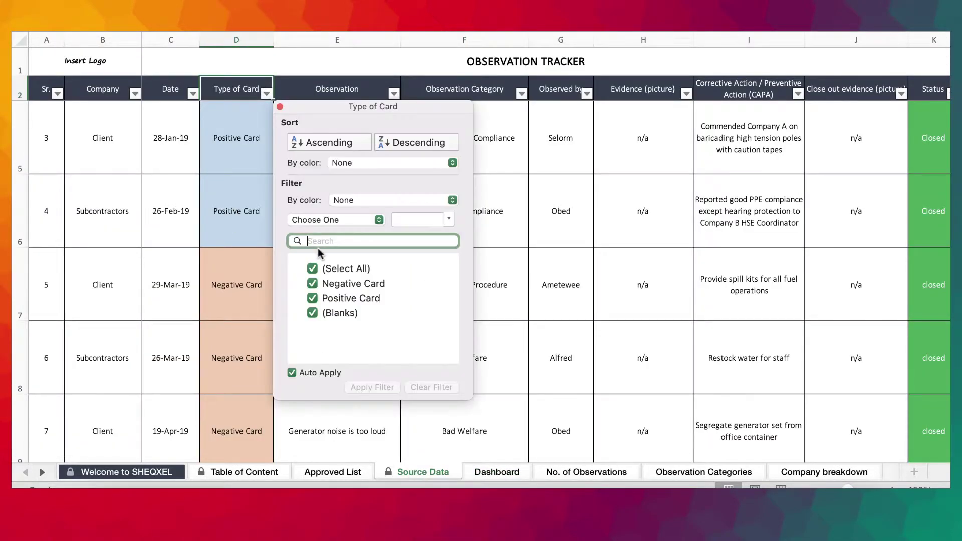
click(312, 269)
click(312, 297)
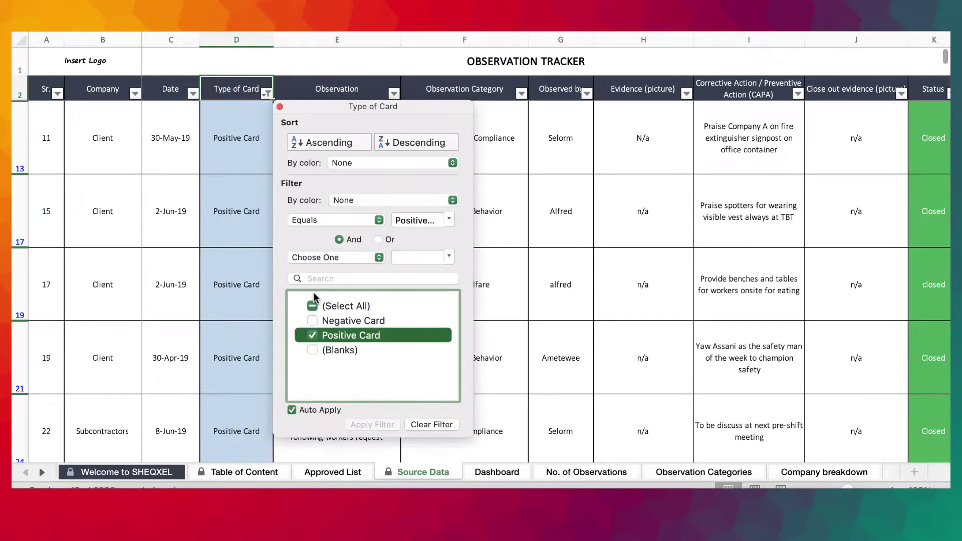
scroll(494, 210, up, 5)
scroll(494, 210, up, 1)
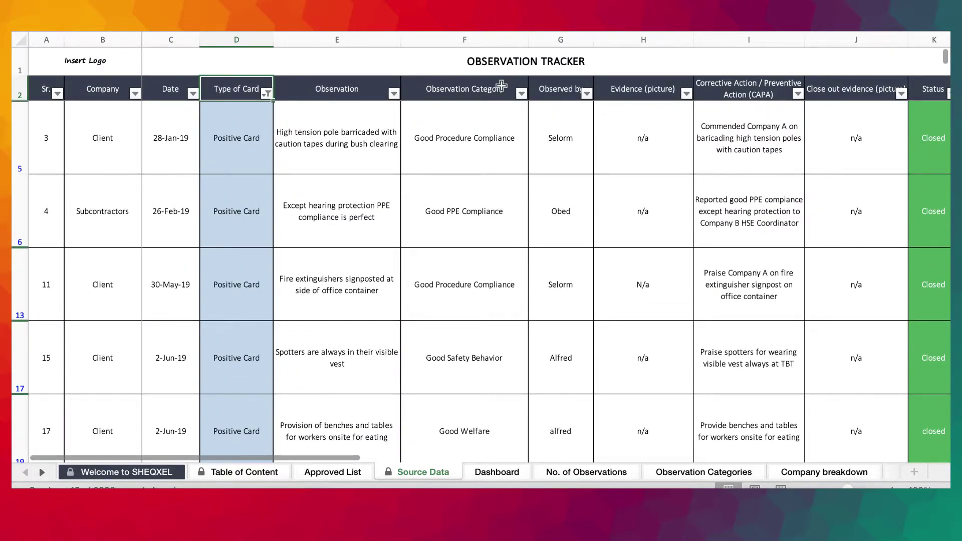
Step: Filter the Observation Category column to Good PPE Compliance and PPE Noncompliance
click(521, 94)
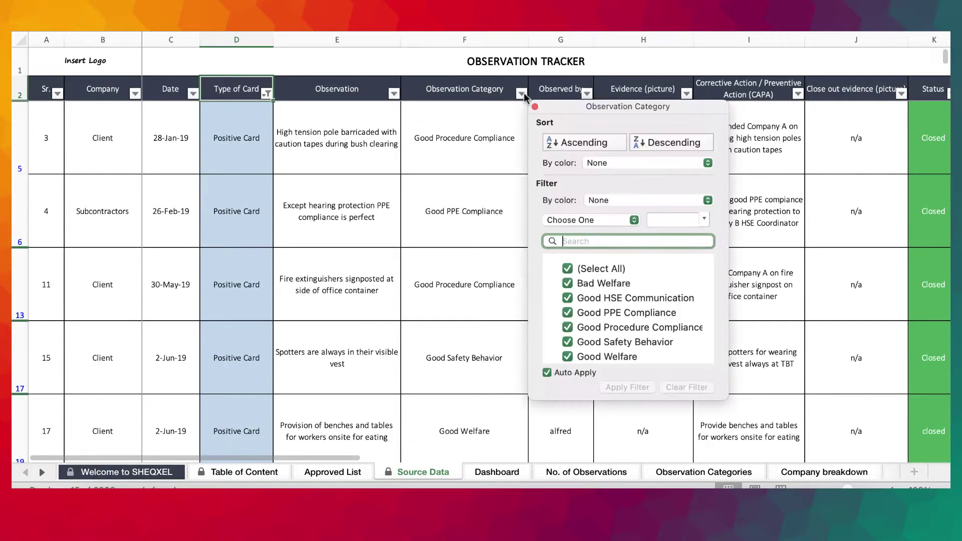
click(568, 270)
scroll(568, 271, down, 2)
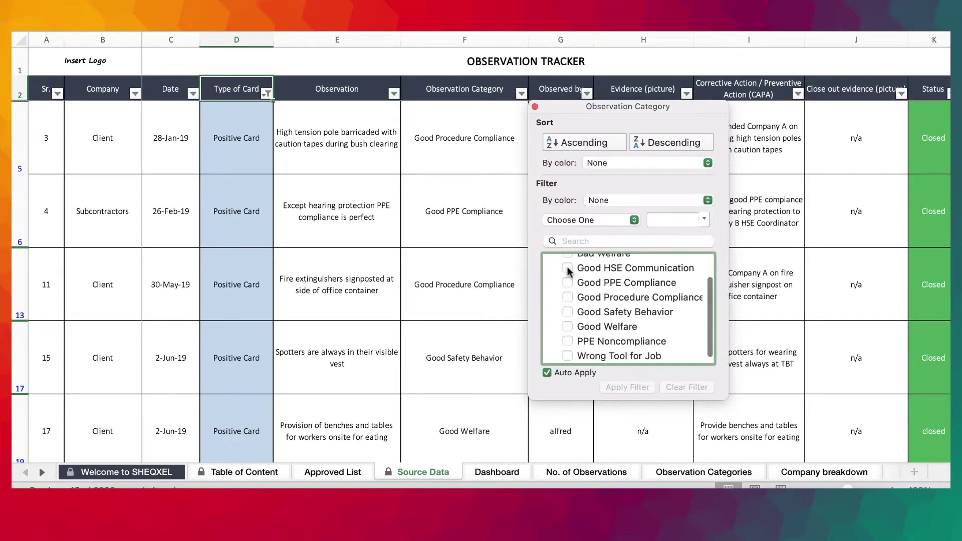
scroll(568, 271, up, 1)
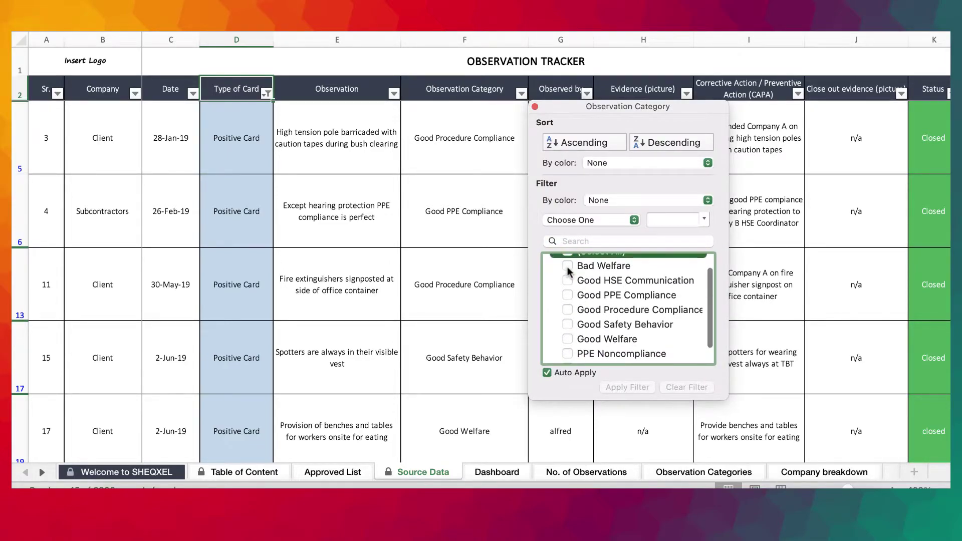
click(568, 295)
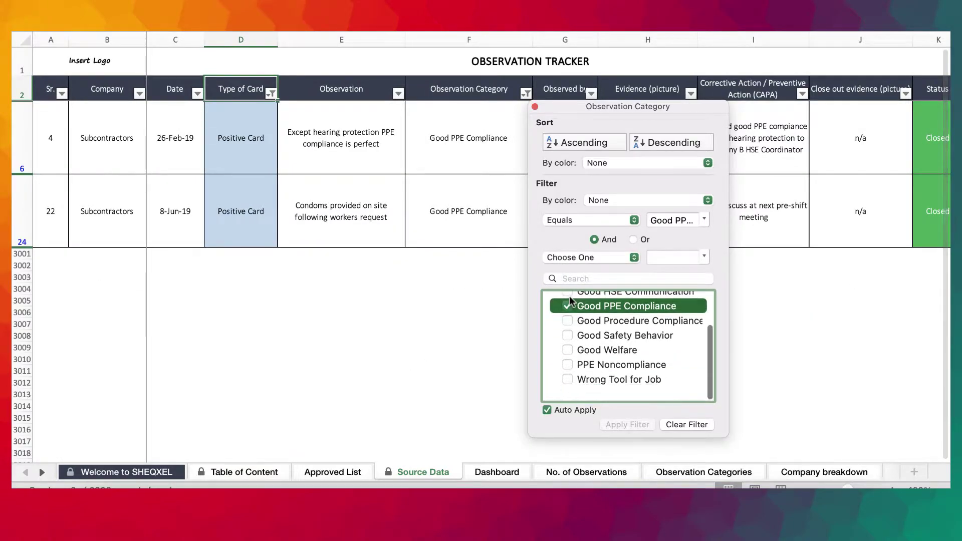
click(567, 372)
click(446, 348)
Step: Change the observation category of record 34, the missing powerline caution signpost, to Good PPE Compliance
drag(469, 138, 486, 376)
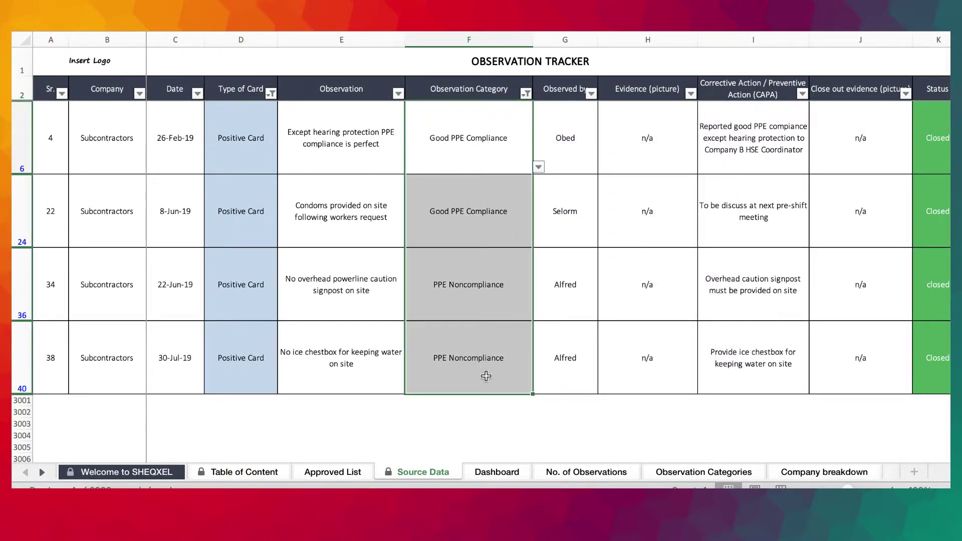
click(466, 302)
click(538, 314)
scroll(500, 382, down, 5)
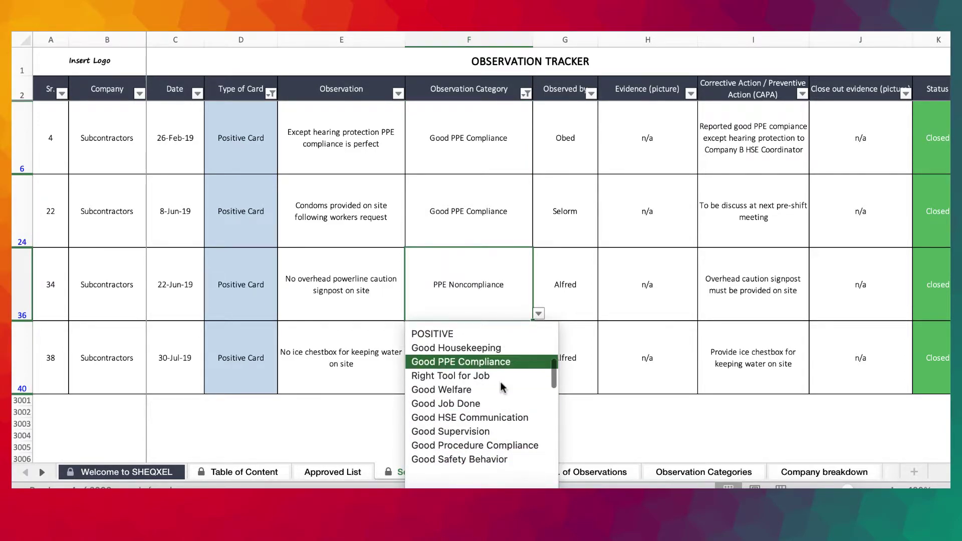
click(458, 362)
Step: Change the observation category of record 38, the missing ice chestbox, to Good PPE Compliance
click(474, 342)
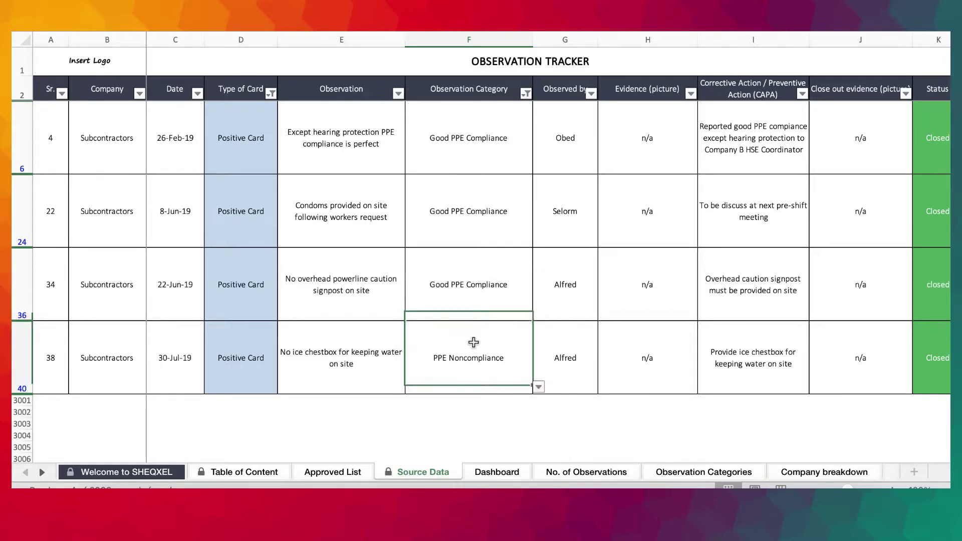
click(539, 386)
scroll(561, 441, down, 1)
scroll(561, 443, down, 4)
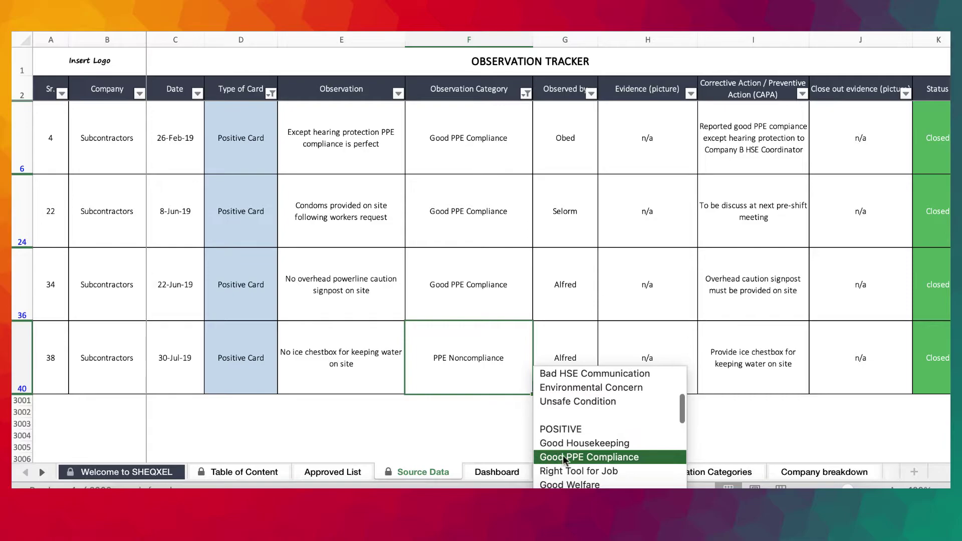
click(581, 457)
Step: Clear the Observation Category filter, and refresh all data on the Dashboard sheet
click(526, 94)
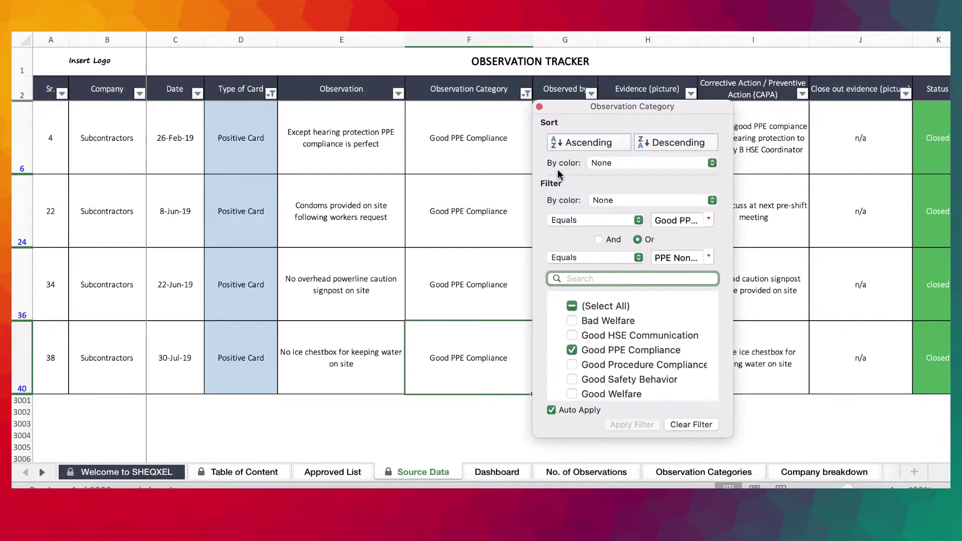
click(680, 424)
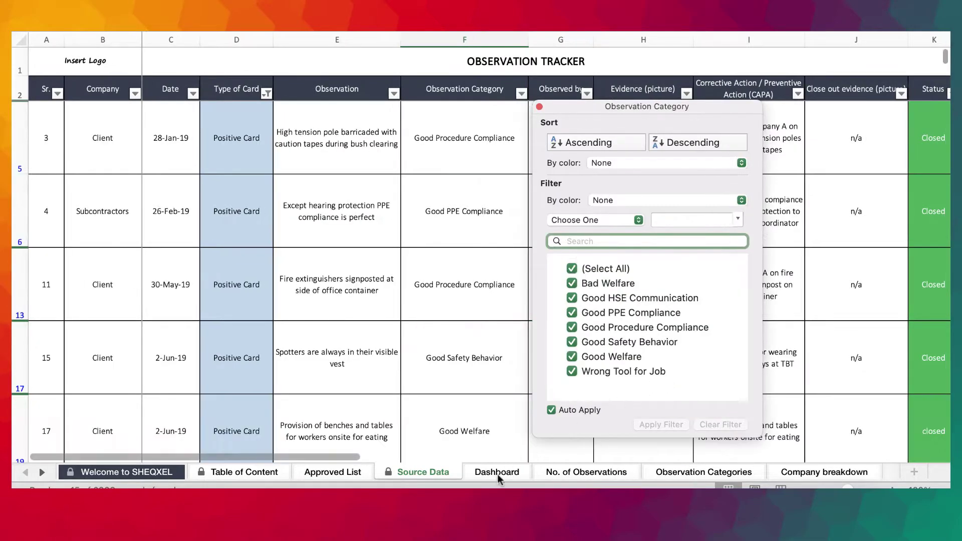
click(498, 474)
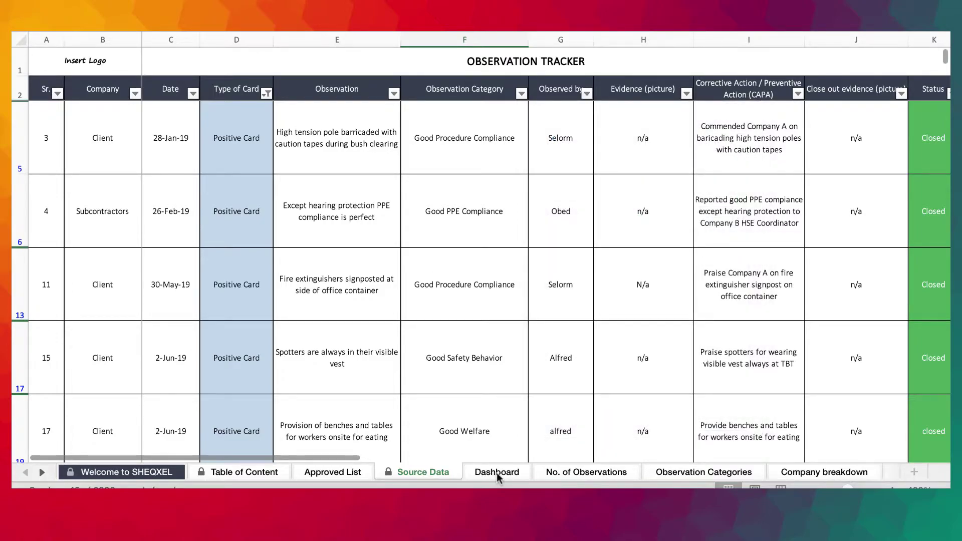
click(497, 473)
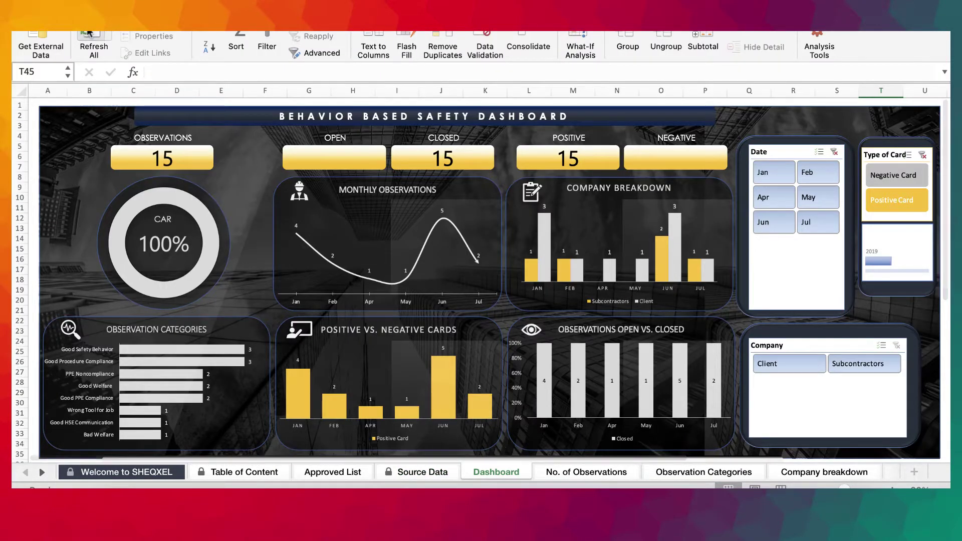
click(88, 33)
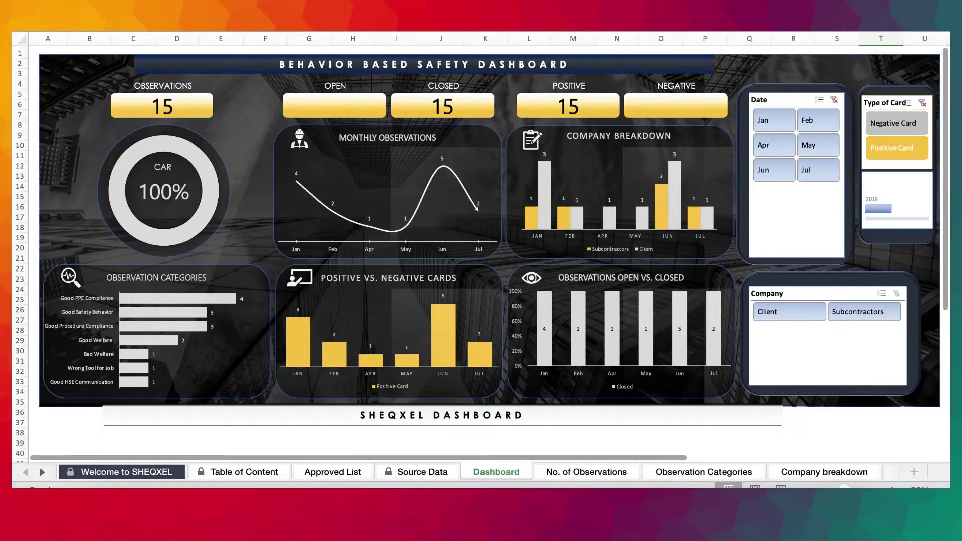
Step: Review the No. of Observations chart, and view the Observation Categories chart for Negative Card and for Positive Card
click(581, 473)
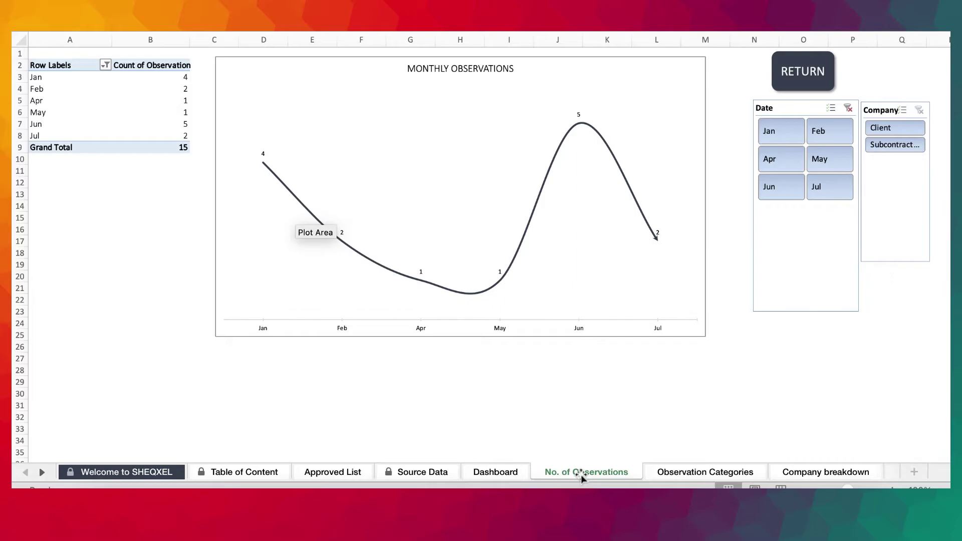
click(689, 471)
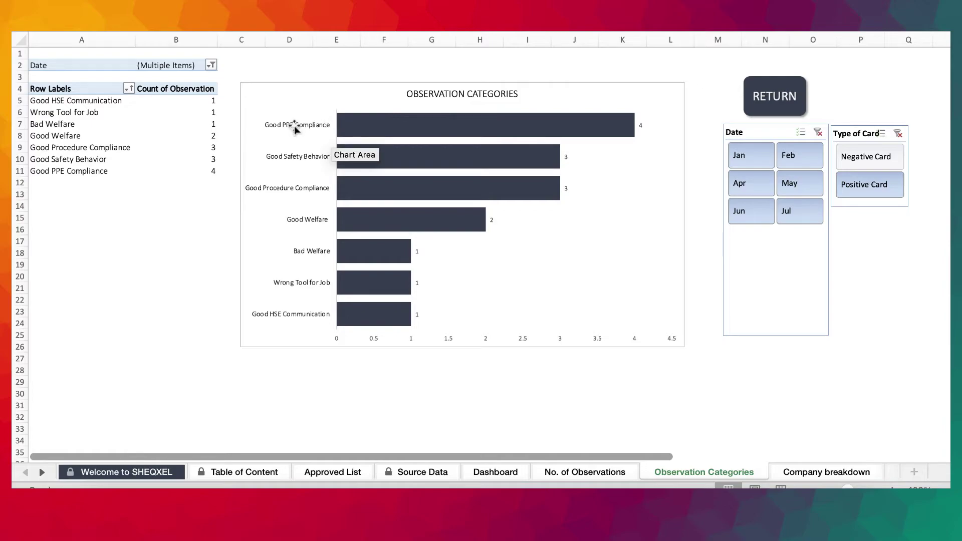
click(869, 161)
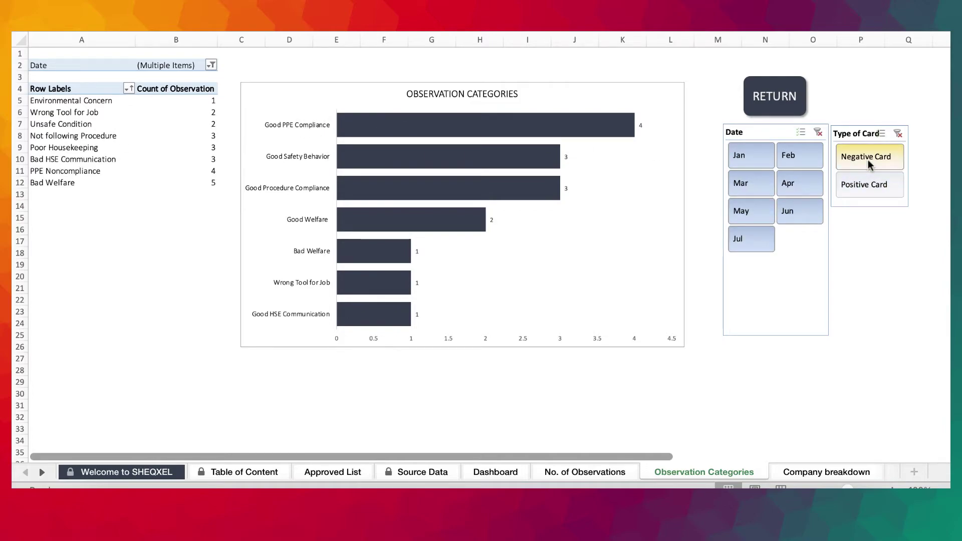
scroll(868, 162, right, 1)
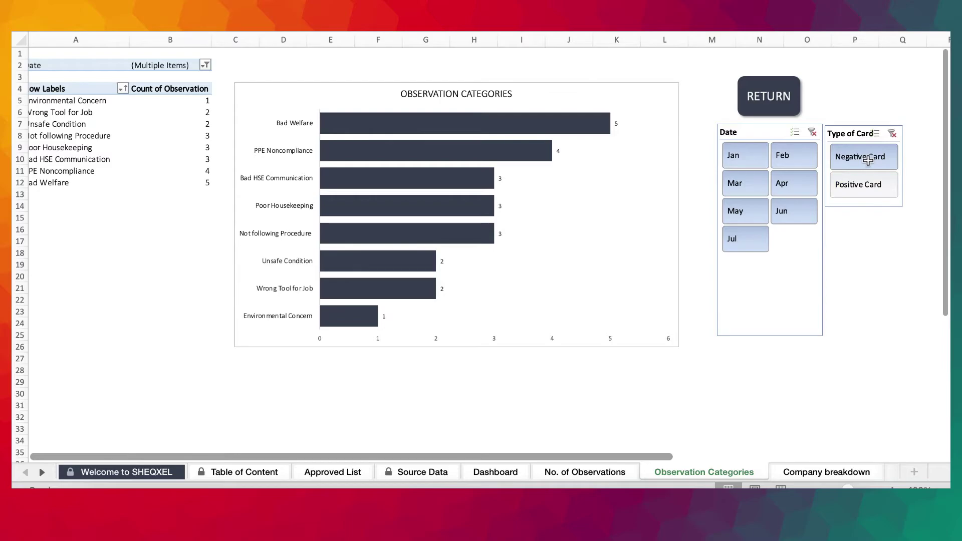
click(867, 185)
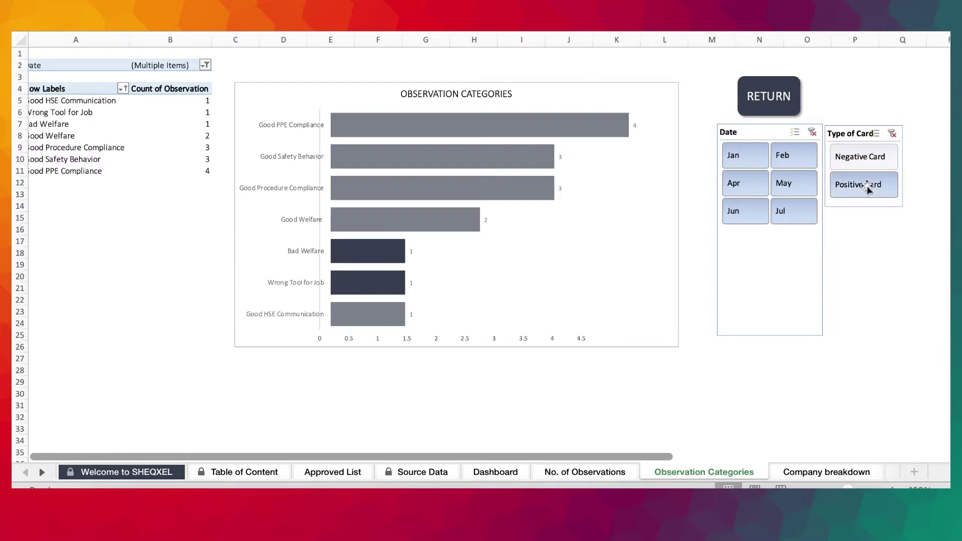
Step: View the Company breakdown and No. of Observations charts, and highlight the observation categories on the Approved List sheet
click(792, 472)
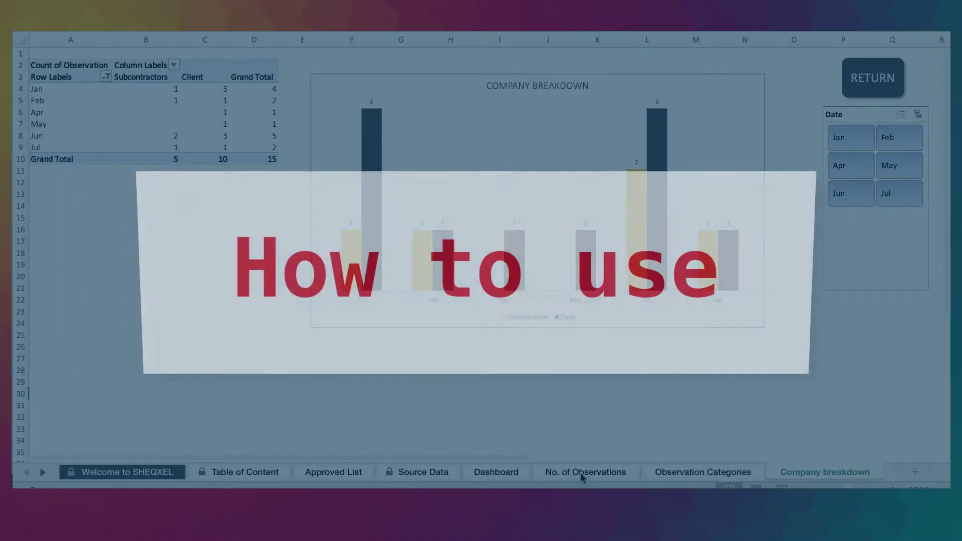
click(580, 473)
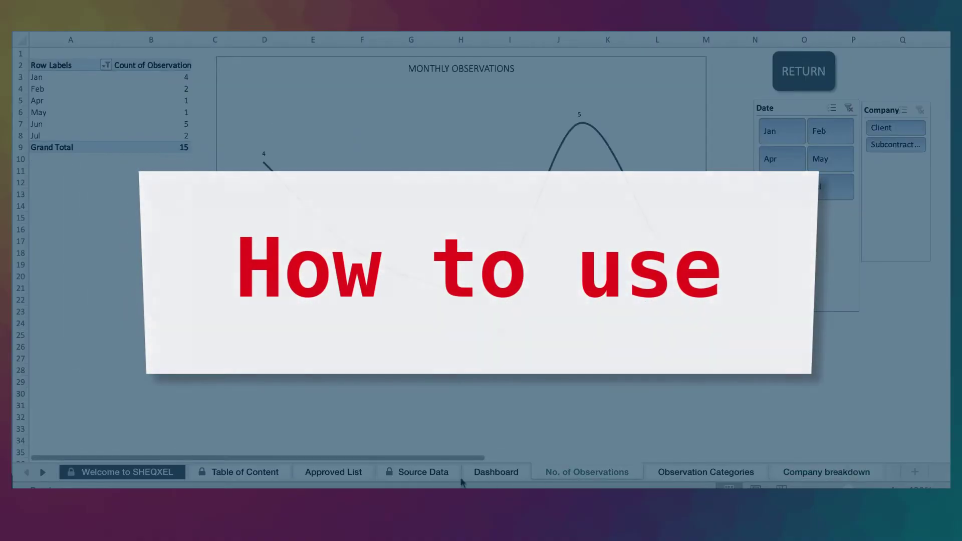
click(424, 472)
click(330, 472)
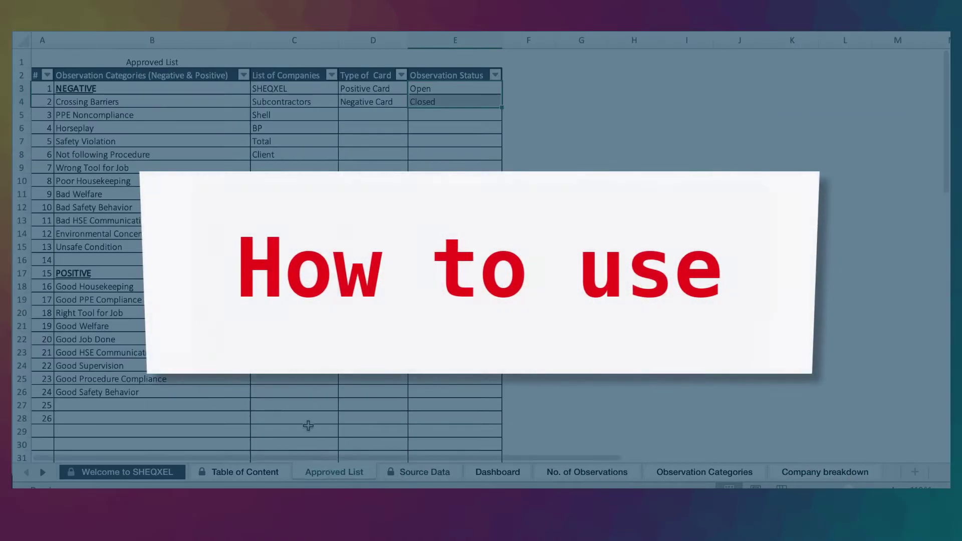
drag(155, 100, 156, 398)
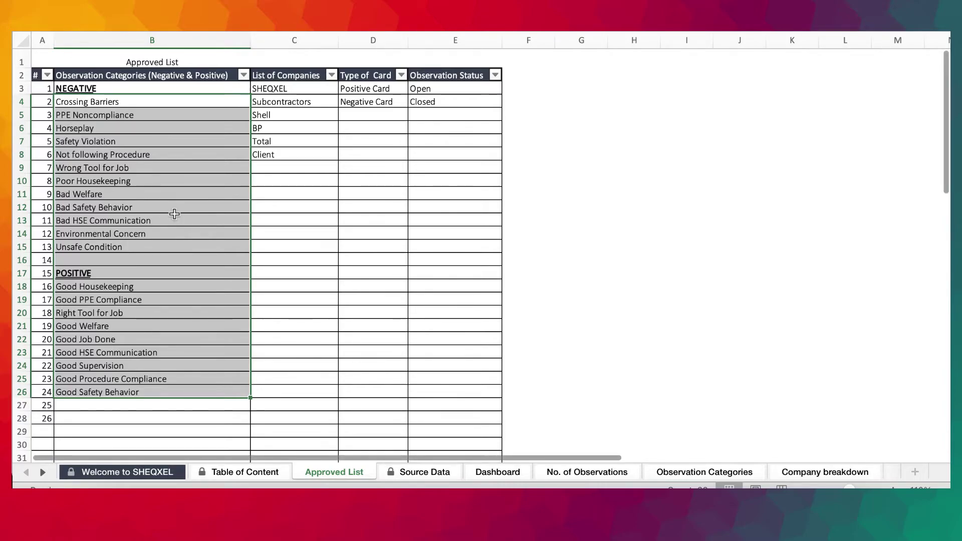
Step: Clear the Type of Card filter in the Source Data observation tracker
click(416, 470)
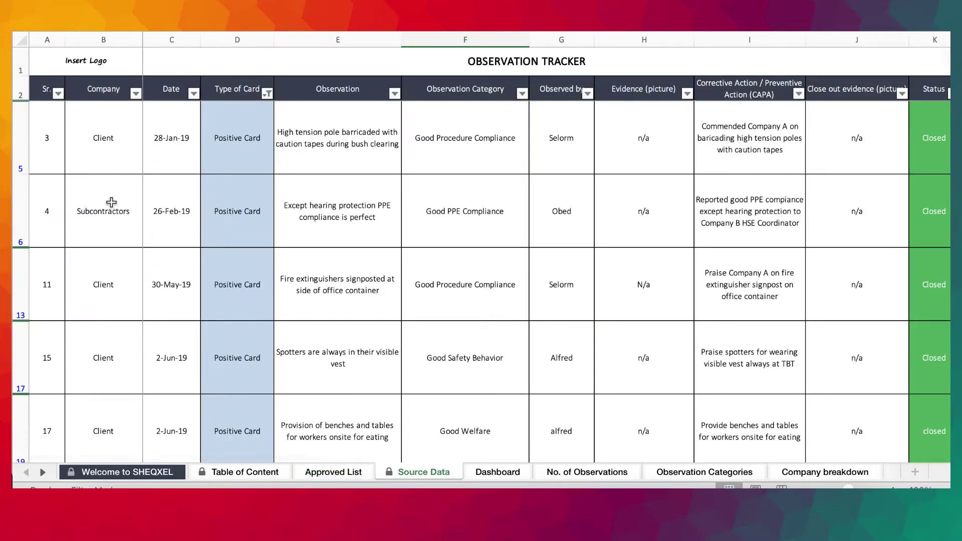
click(269, 93)
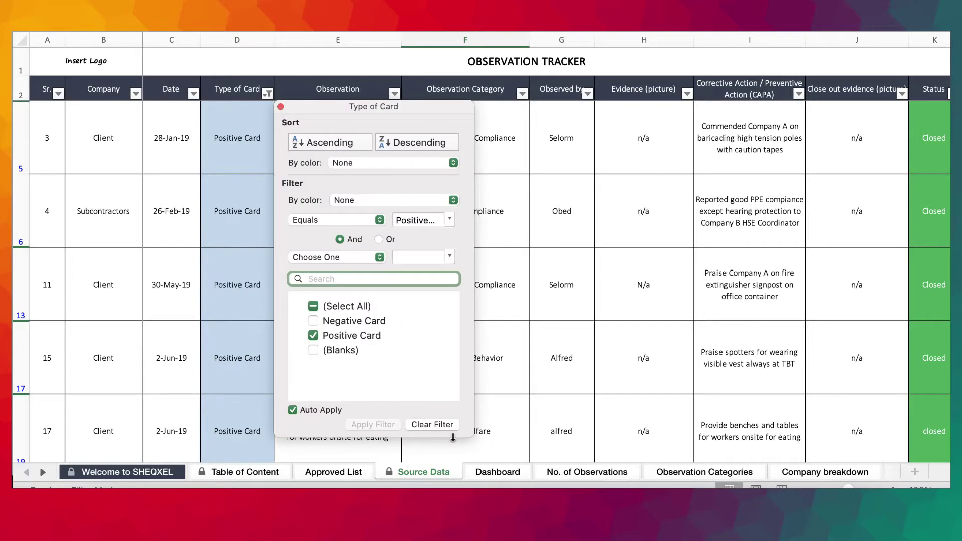
click(432, 425)
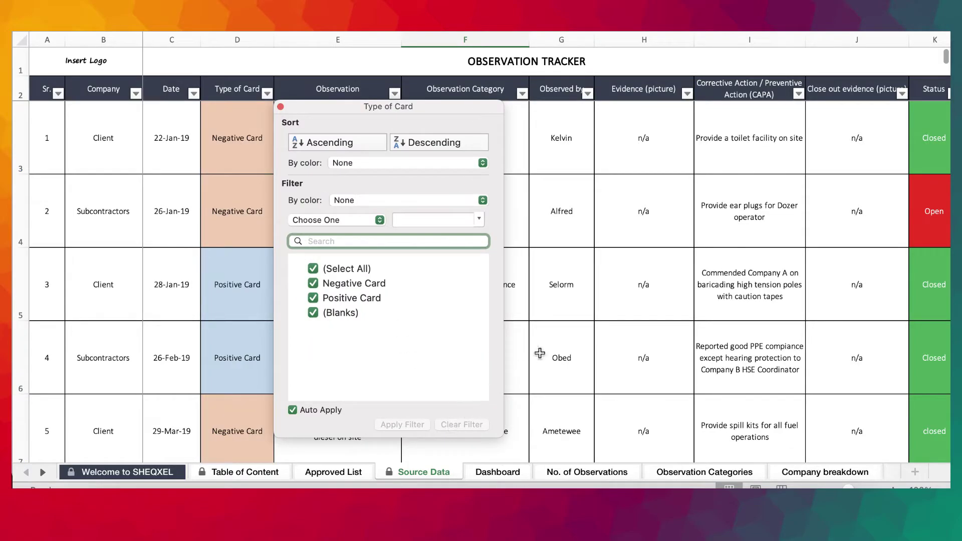
click(592, 314)
Step: Inspect the serial number formula in cell A3 of the observation tracker
scroll(86, 124, down, 2)
click(85, 124)
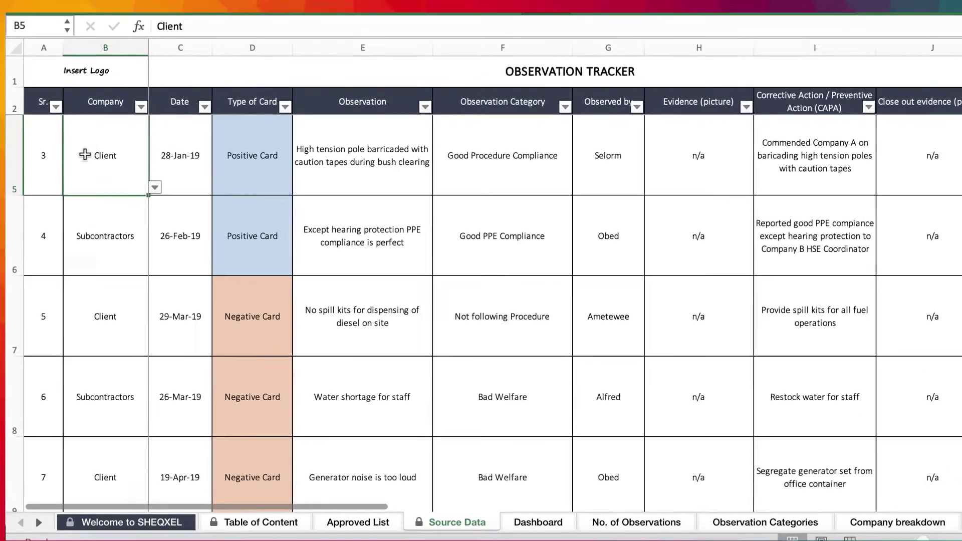
scroll(55, 185, up, 2)
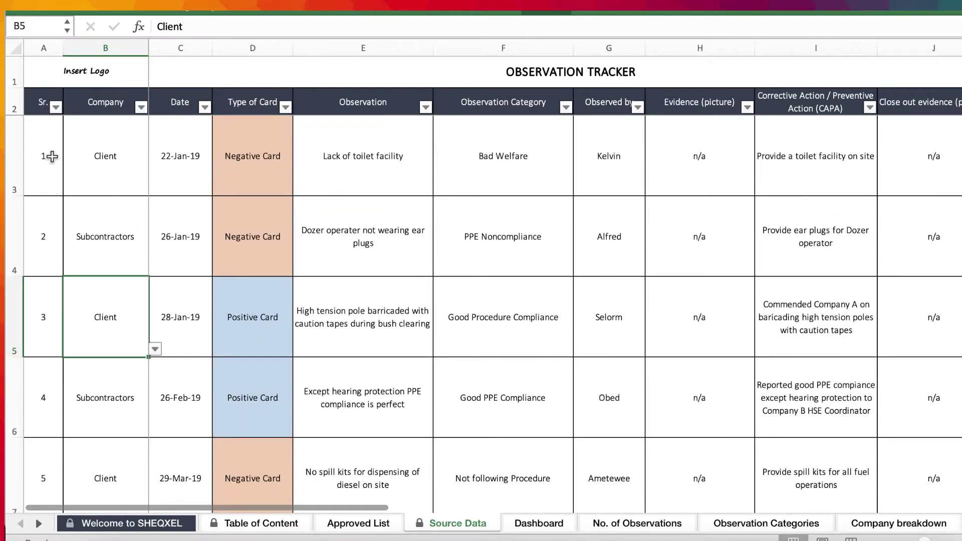
click(52, 157)
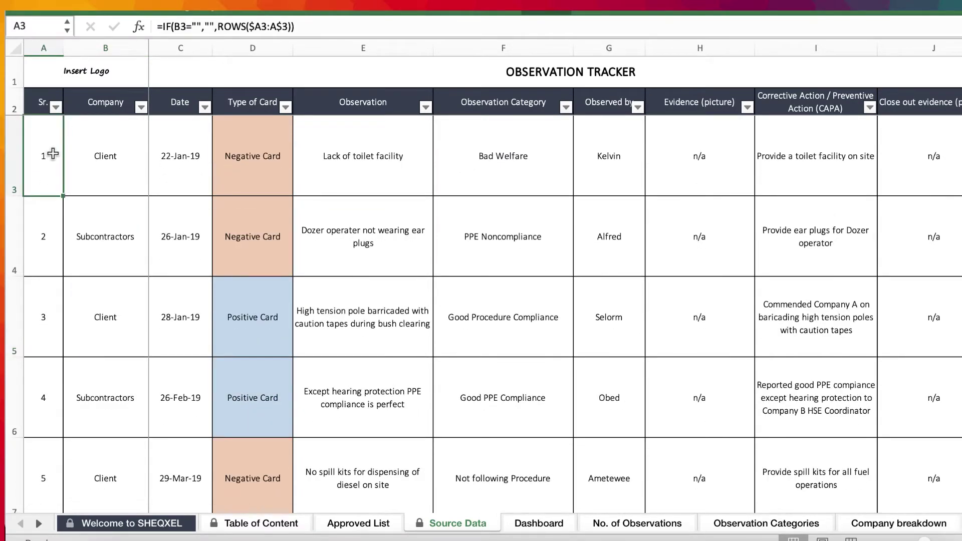
double_click(52, 154)
click(491, 251)
Step: Delete the sample Company and Date entries from all records of the observation tracker
drag(105, 153, 166, 181)
scroll(197, 228, up, 16)
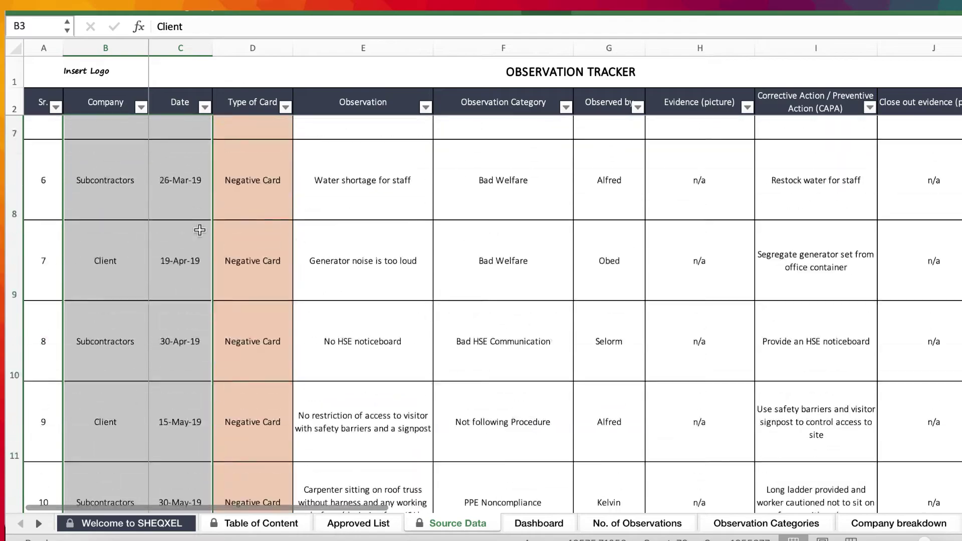
key(Delete)
Step: Delete the sample entries in the Type of Card through Close out evidence columns for all records
drag(253, 150, 766, 162)
drag(860, 160, 948, 525)
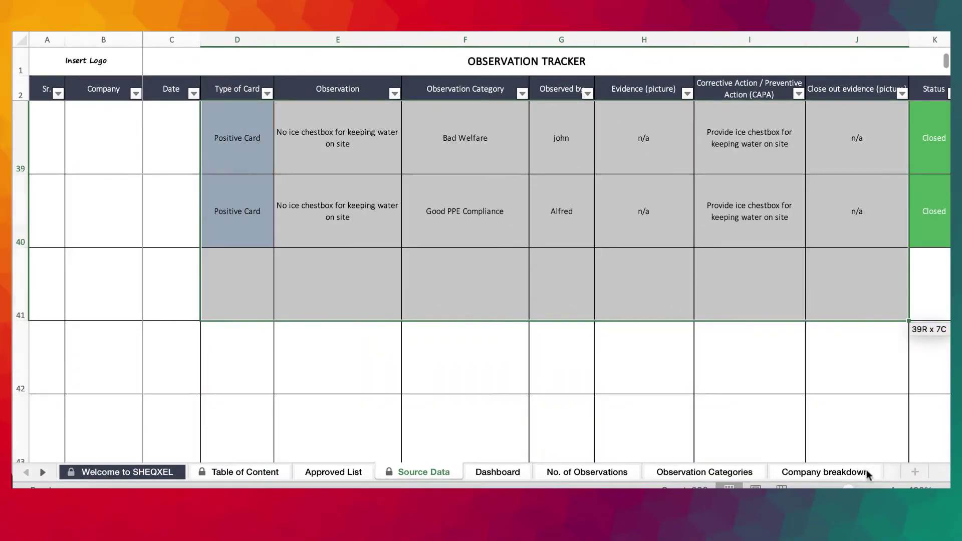
drag(869, 474, 846, 211)
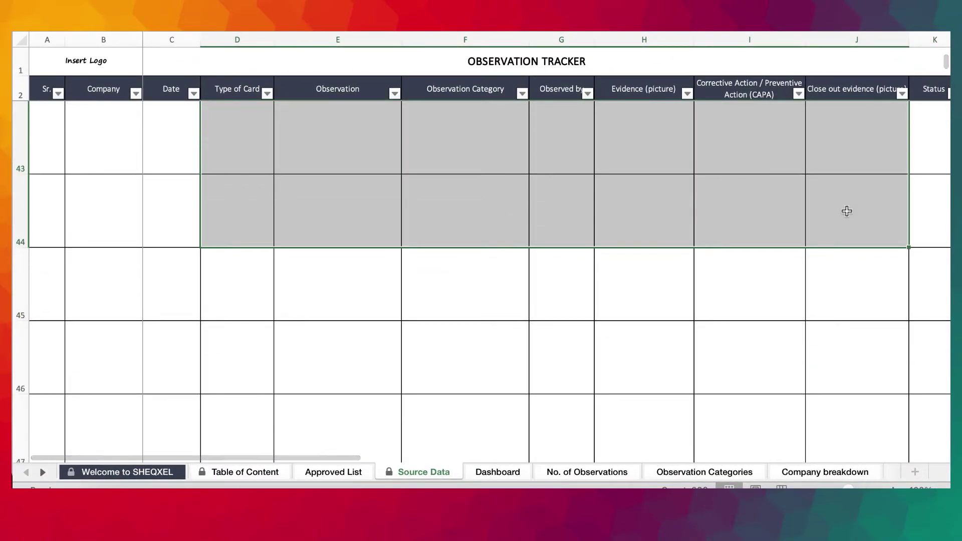
scroll(847, 211, up, 20)
Step: Delete the Status and Actual closing date entries from all records
scroll(846, 211, right, 10)
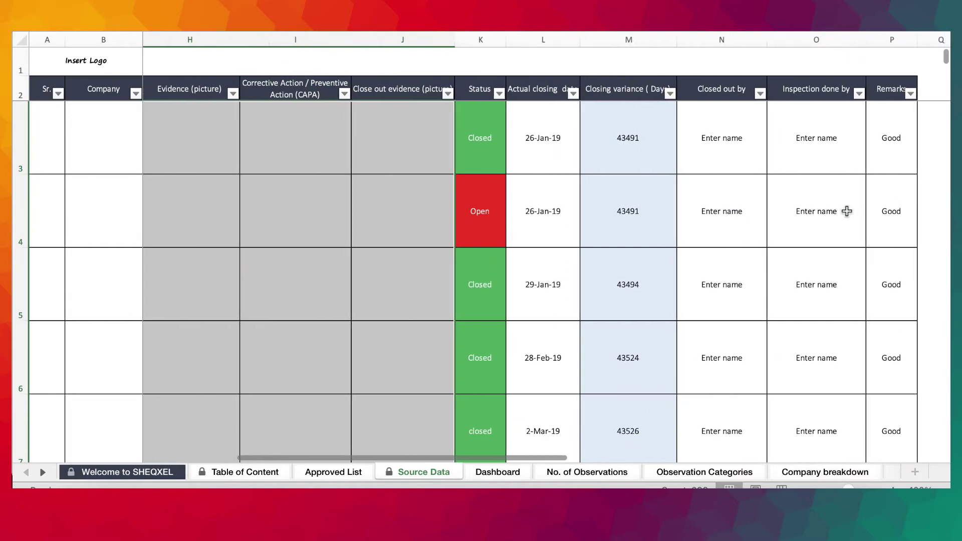
drag(483, 138, 553, 315)
scroll(553, 315, up, 20)
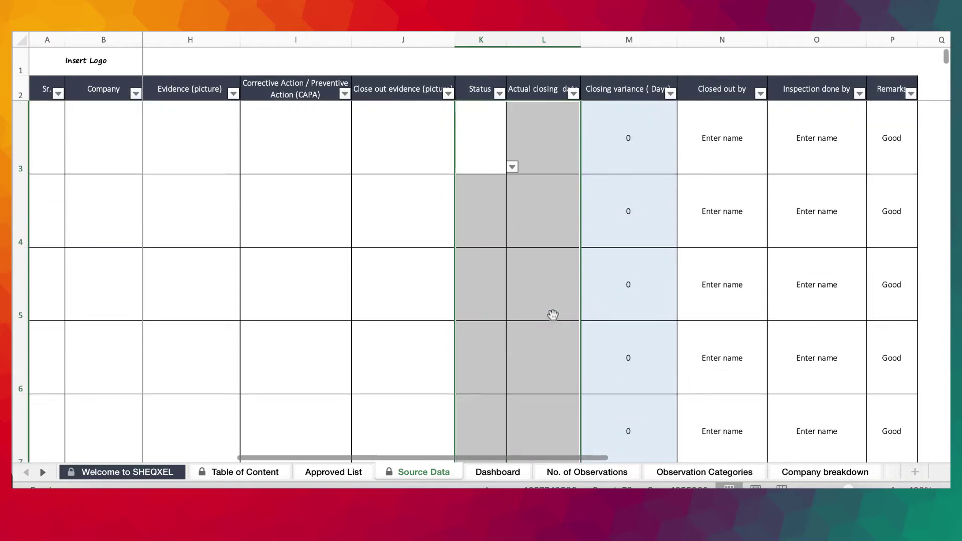
Step: Leave the Closing variance formulas in place, and delete all Closed out by, Inspection done by and Remarks entries
click(625, 153)
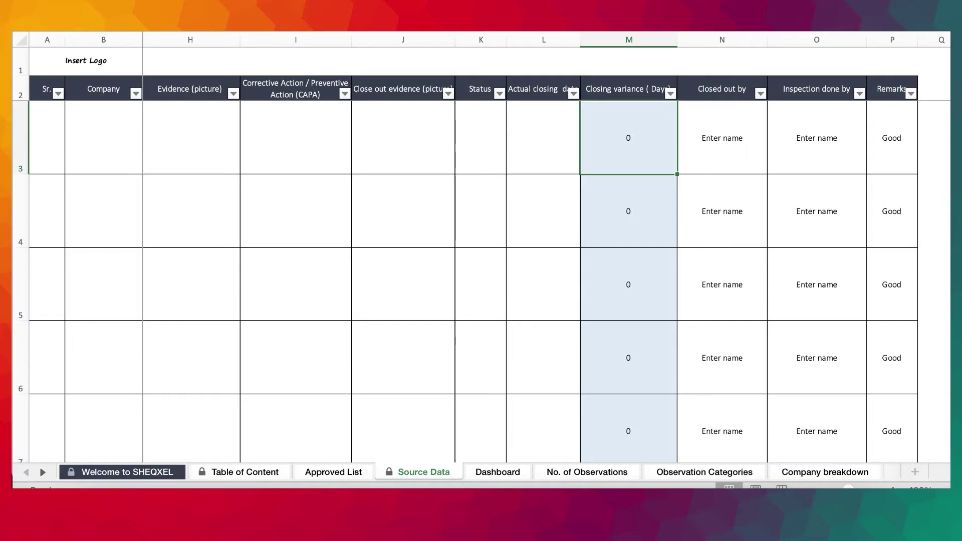
drag(724, 136, 877, 396)
scroll(877, 396, up, 10)
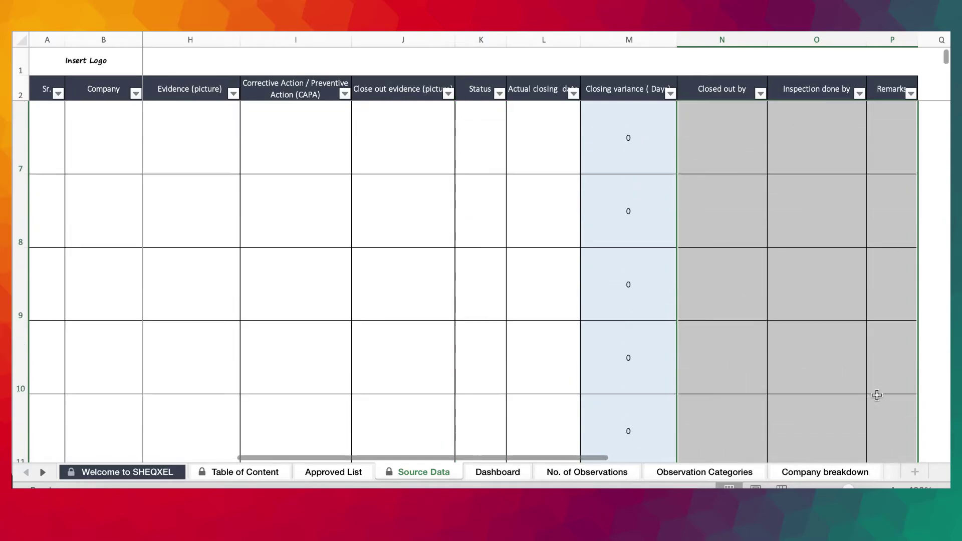
scroll(877, 395, up, 3)
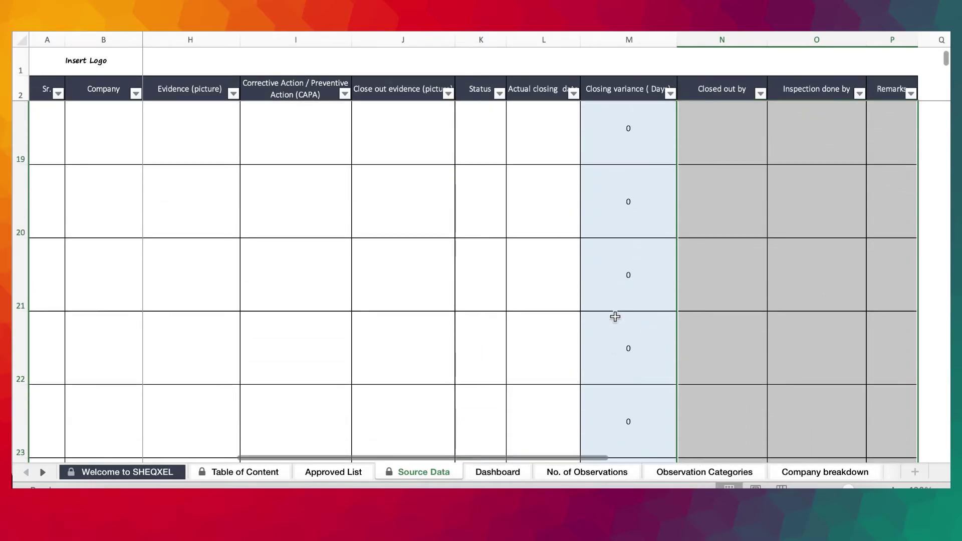
scroll(615, 317, up, 3)
scroll(614, 317, left, 10)
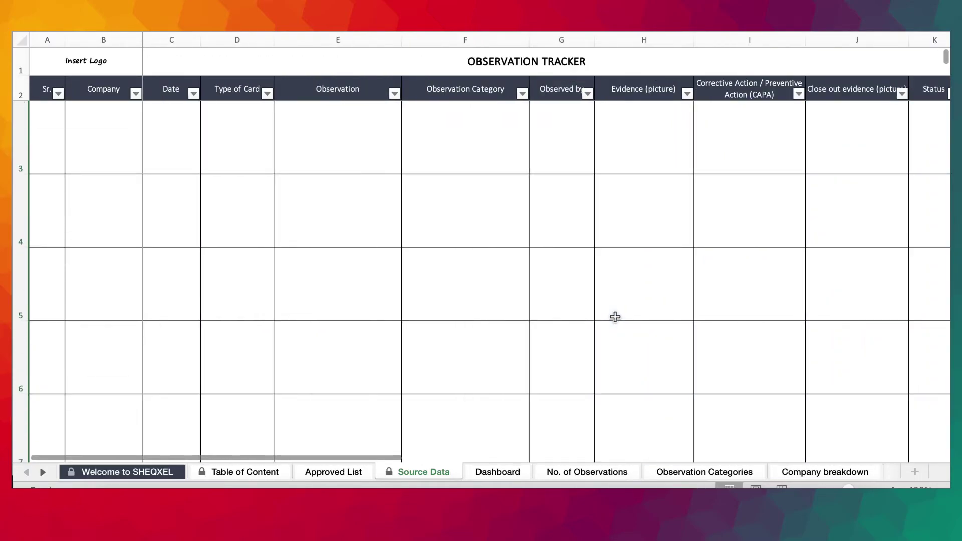
Step: Refresh all data on the Dashboard sheet, and check its charts and slicers
click(497, 473)
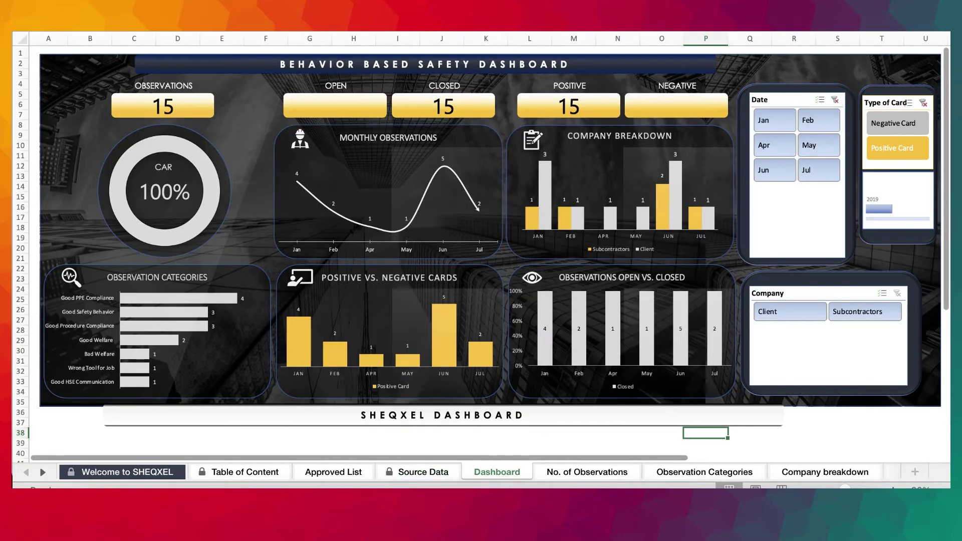
mouse_move(97, 30)
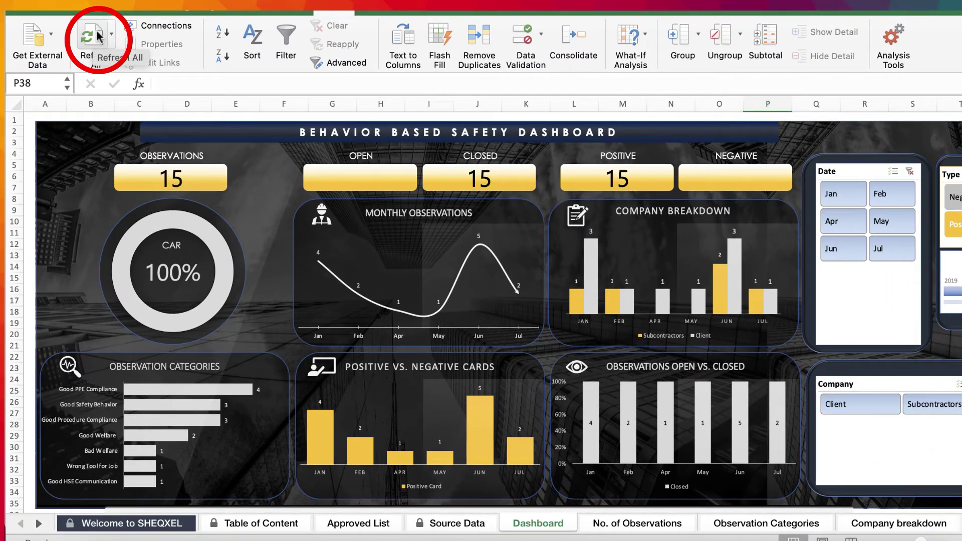
click(95, 38)
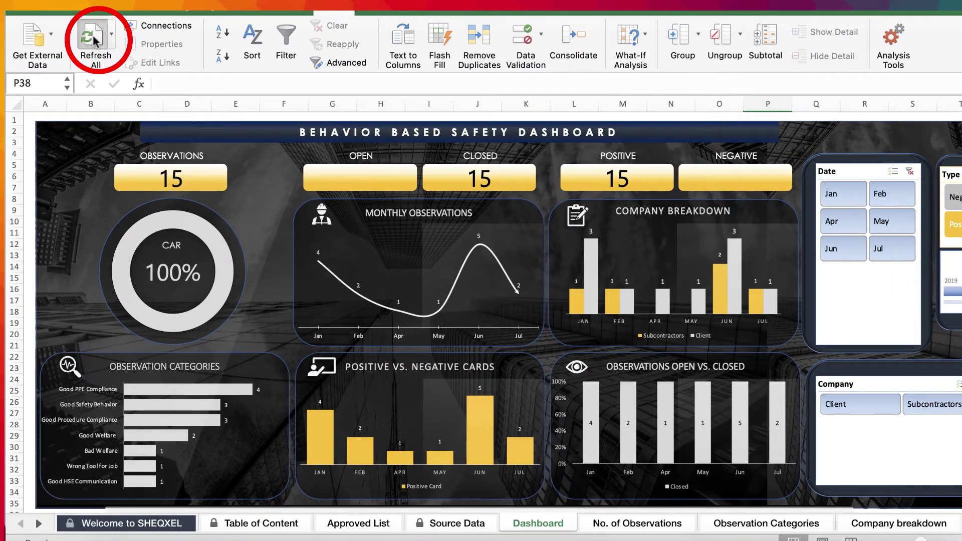
scroll(501, 235, down, 6)
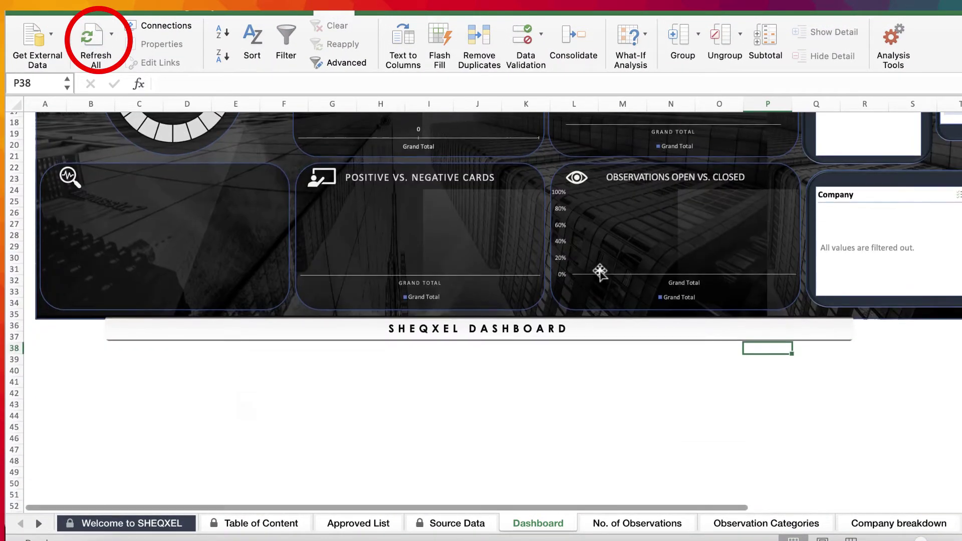
click(540, 398)
scroll(540, 399, up, 6)
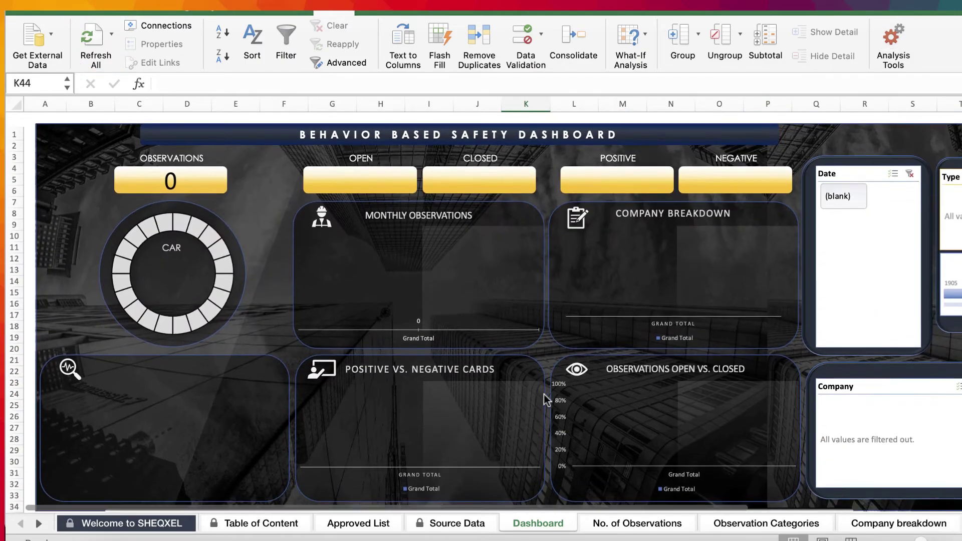
key(super+alt+r)
Step: Review the refreshed chart sheets: No. of Observations, Observation Categories, Company breakdown, Status of Actions, Type of Cards by Month and Observations by Person
click(624, 524)
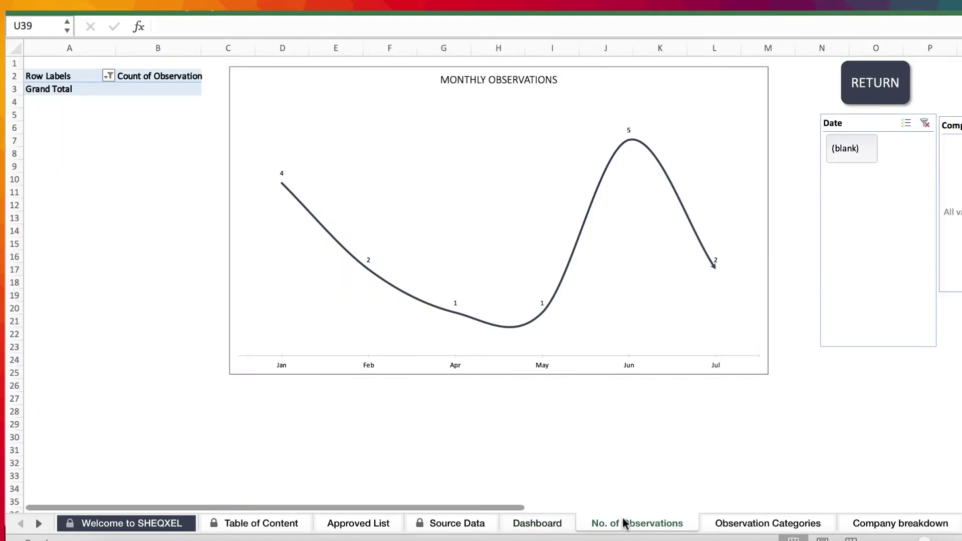
click(817, 523)
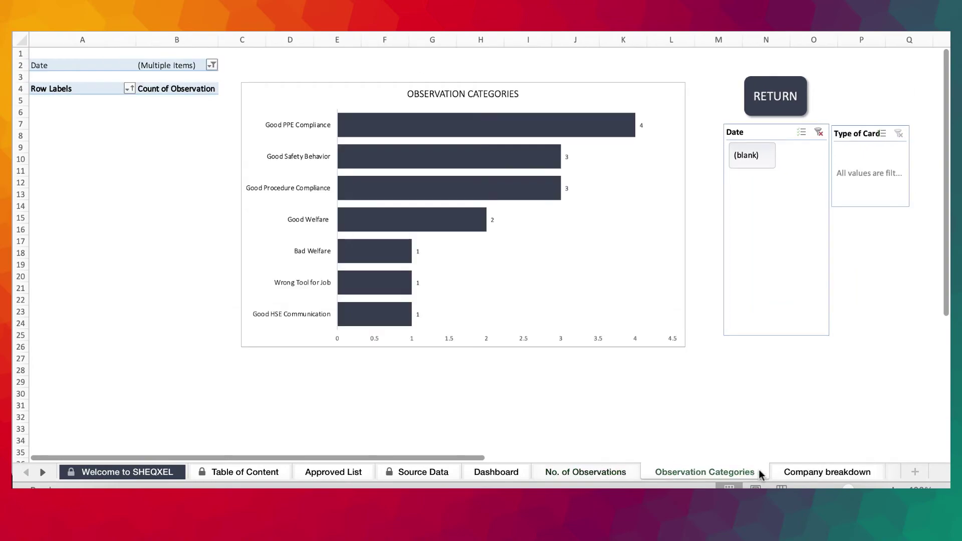
click(852, 472)
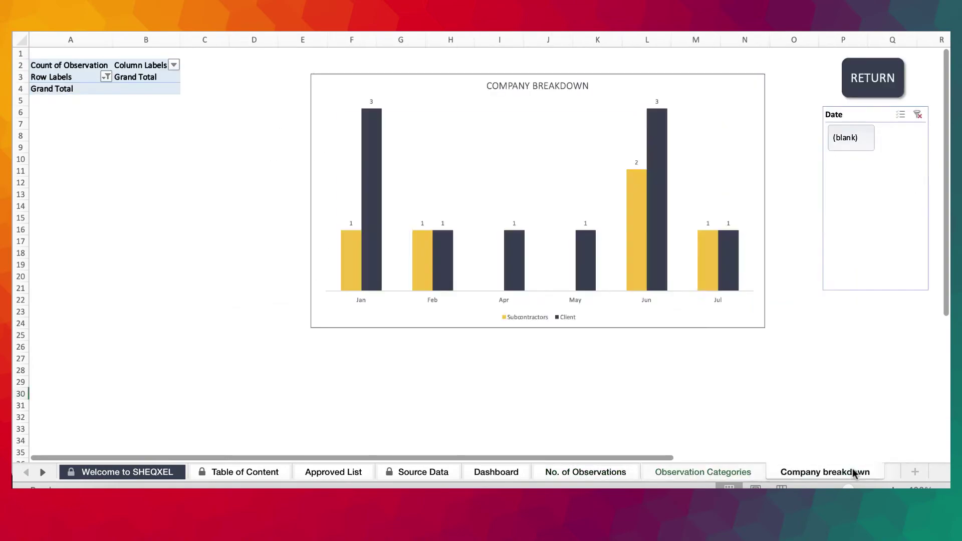
click(43, 472)
click(43, 473)
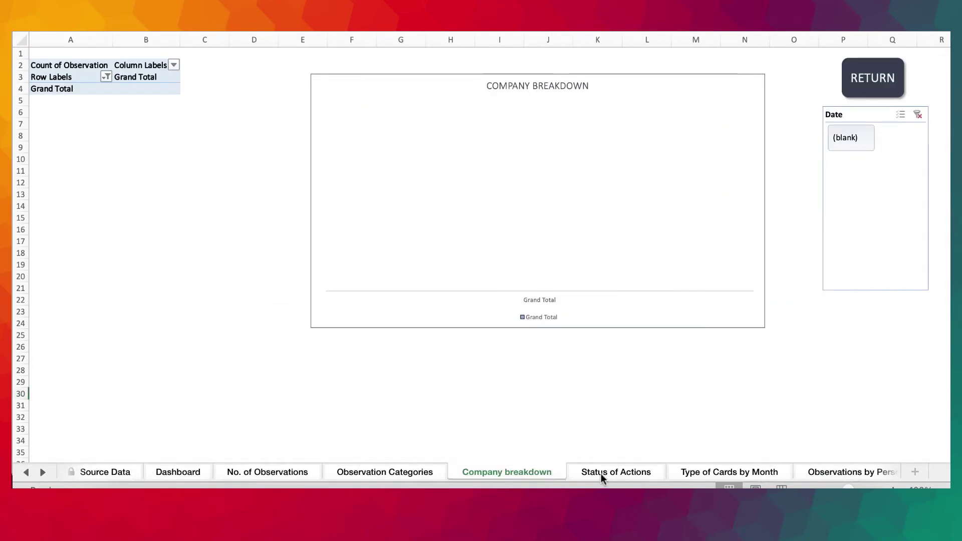
click(621, 473)
click(731, 473)
click(852, 474)
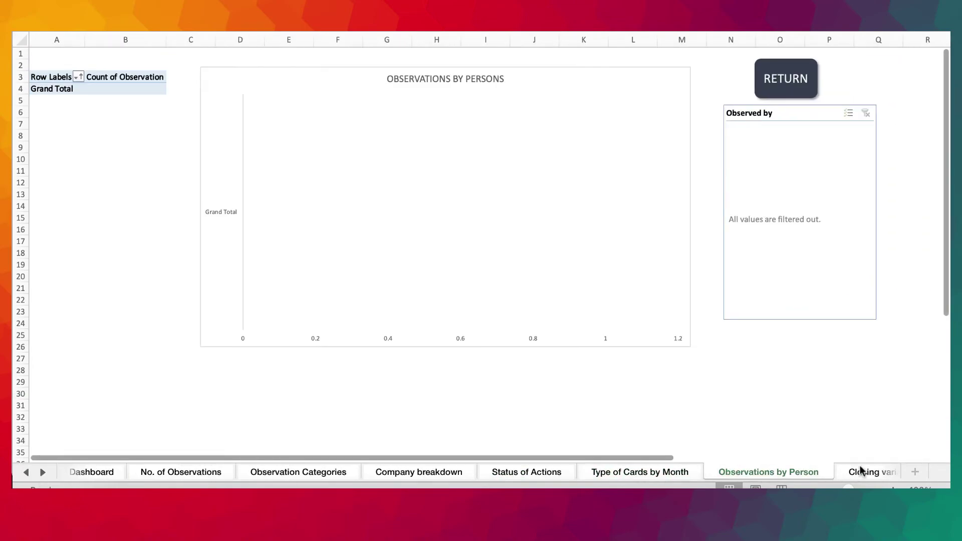
click(26, 472)
click(26, 472)
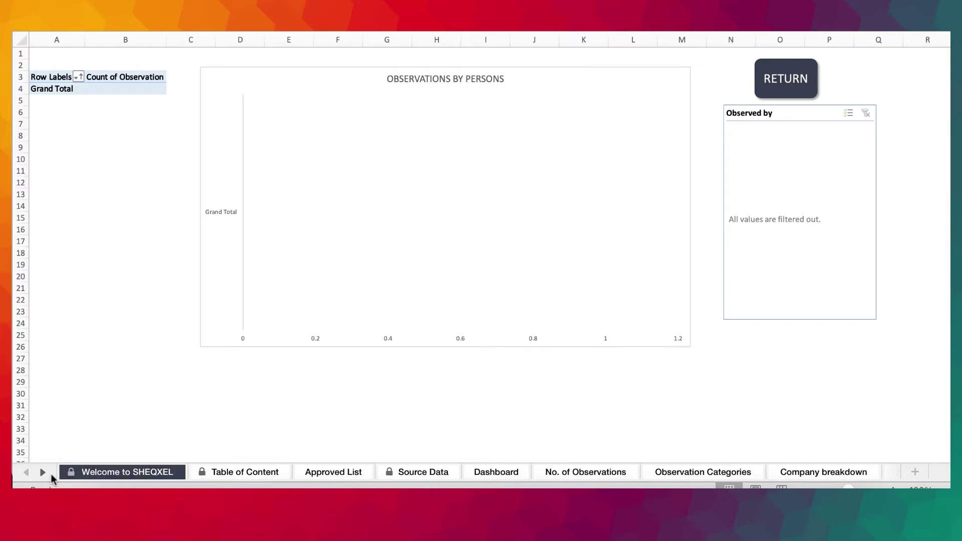
Step: Check the company choices available for the first record in Source Data, and look over the emptied tracker
click(427, 474)
click(84, 135)
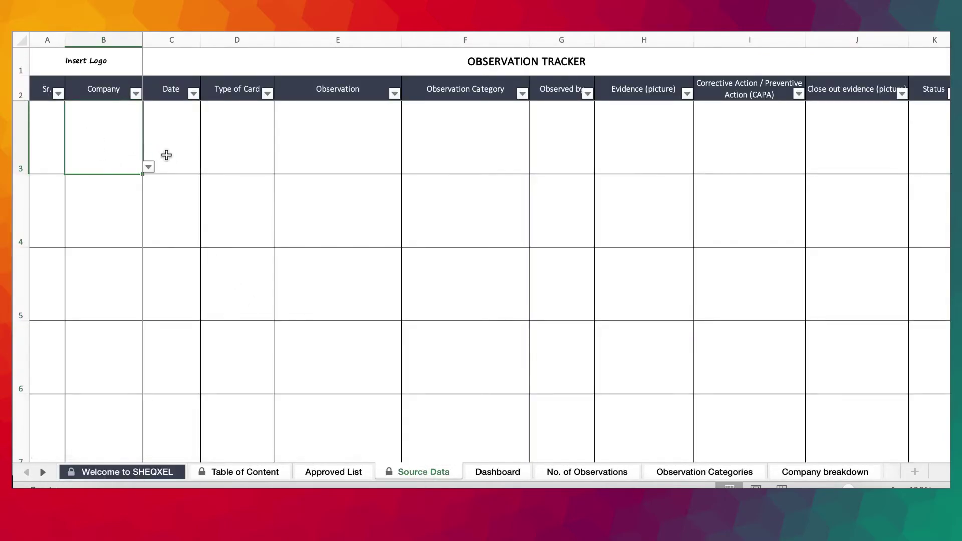
click(148, 166)
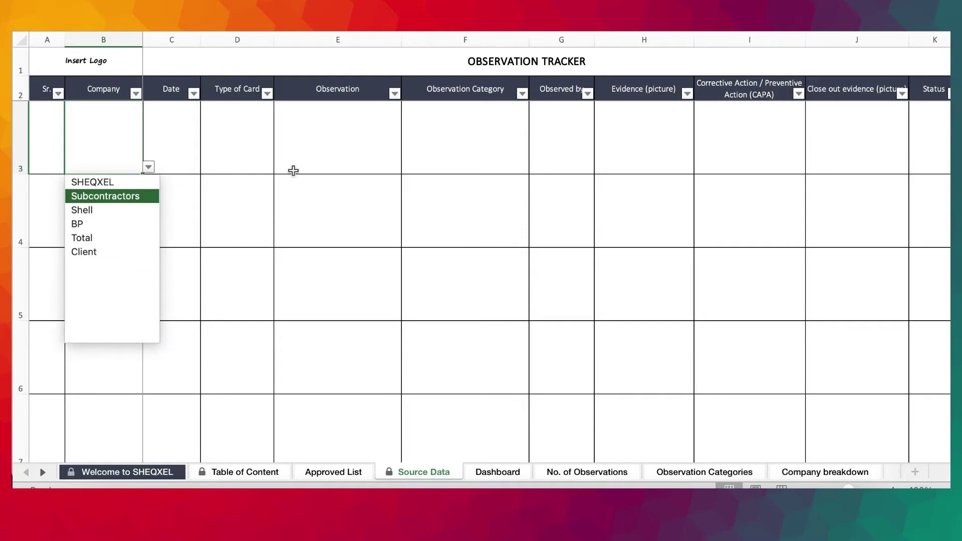
key(Escape)
scroll(398, 195, right, 2)
scroll(397, 195, down, 2)
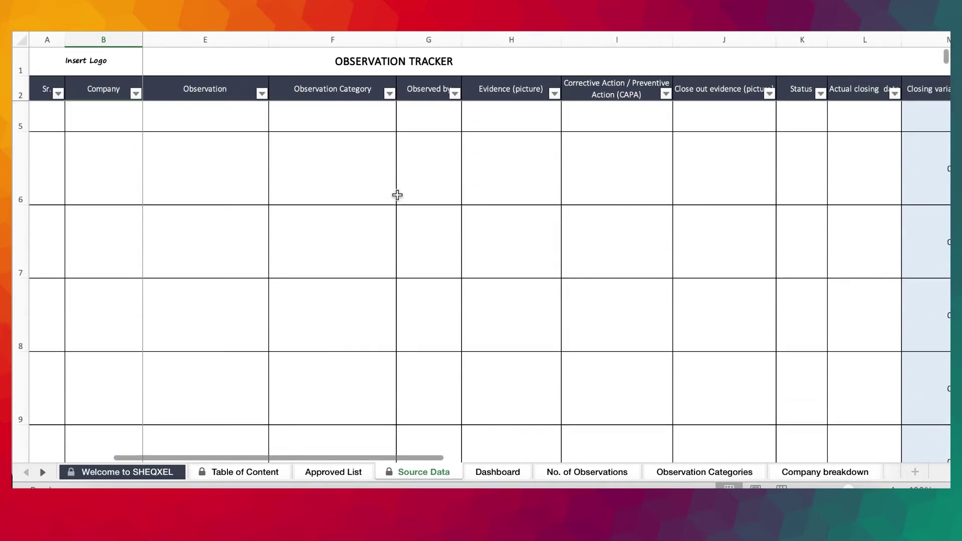
scroll(398, 195, left, 2)
scroll(397, 195, up, 3)
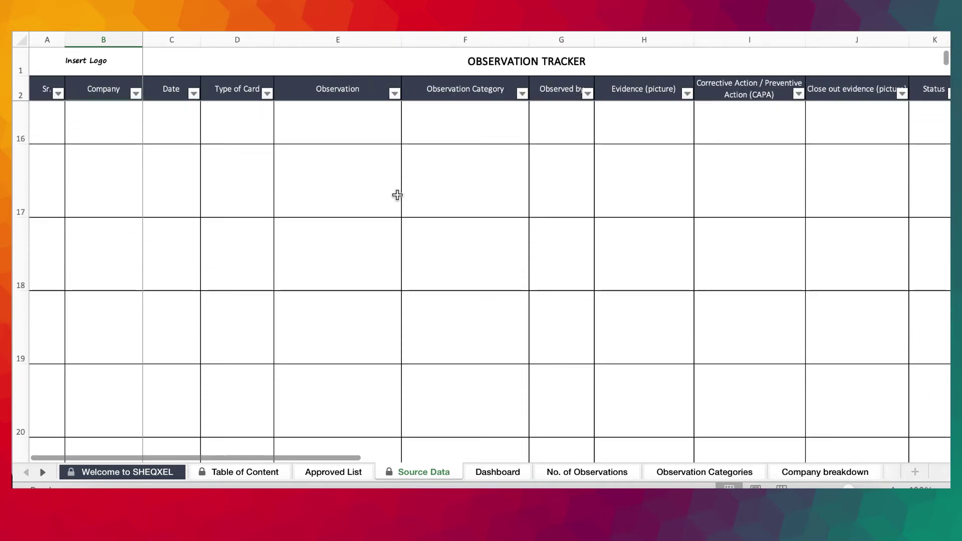
scroll(398, 195, up, 3)
scroll(397, 195, down, 3)
scroll(398, 194, up, 3)
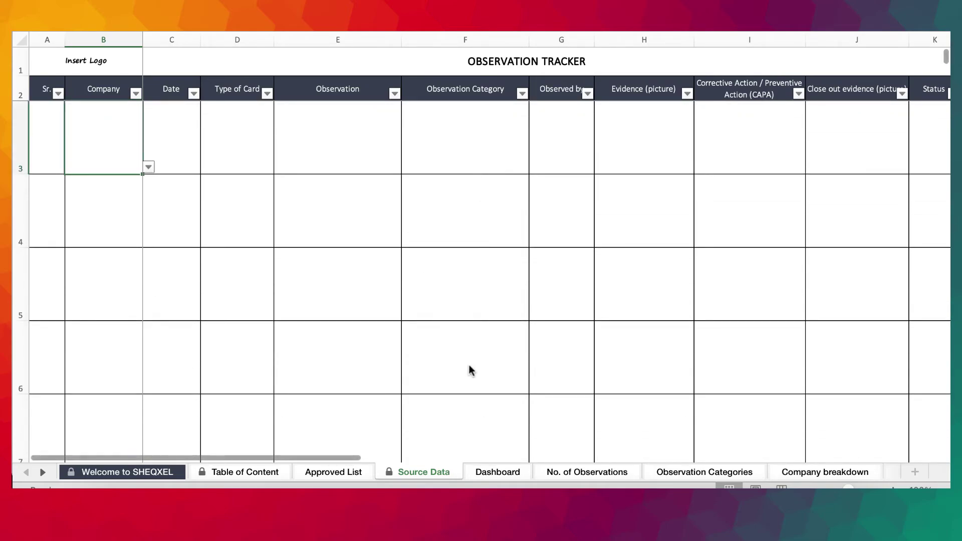
Step: Check the cleared Dashboard sheet, and look over the emptied observation tracker in Source Data
click(512, 474)
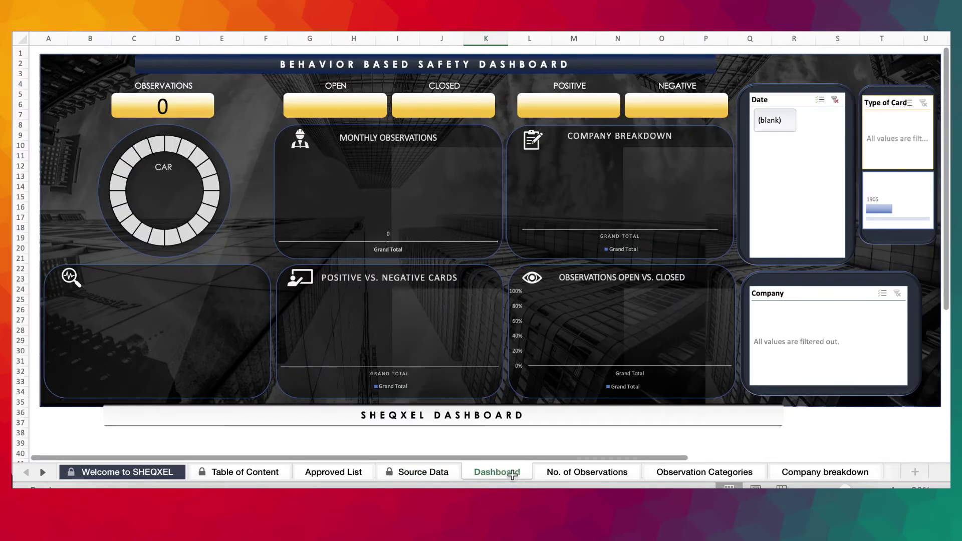
click(432, 471)
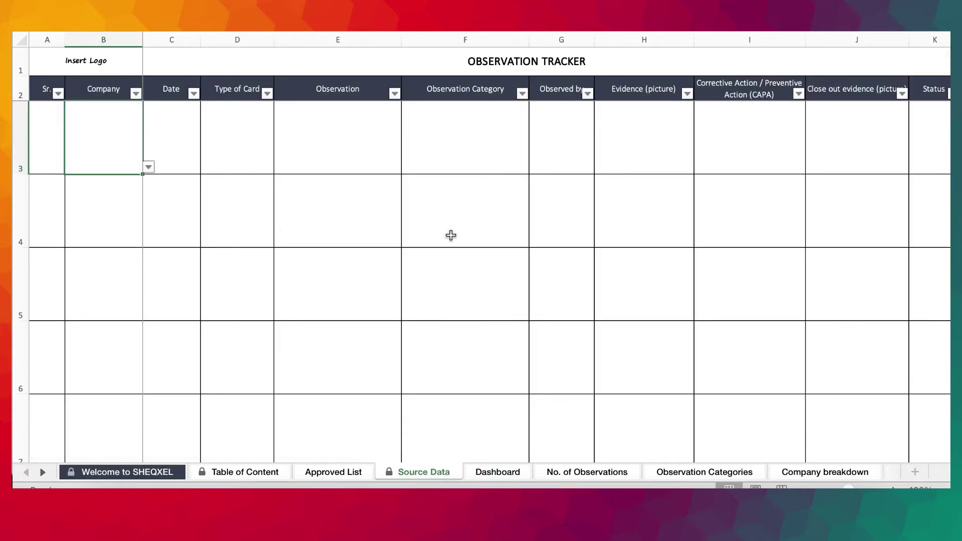
scroll(450, 235, down, 1)
scroll(451, 235, up, 1)
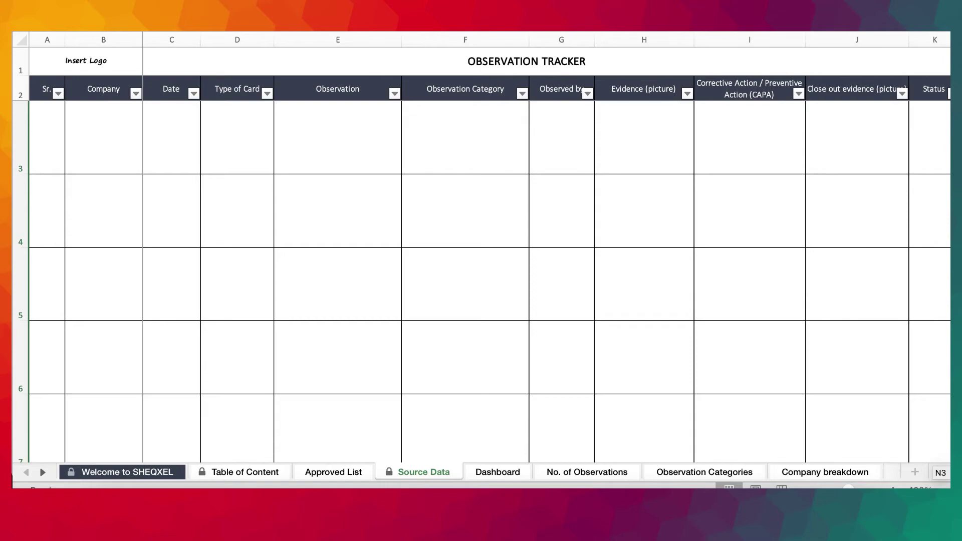
Step: Undo the deletions in Source Data to restore the sample observation records
drag(930, 138, 930, 451)
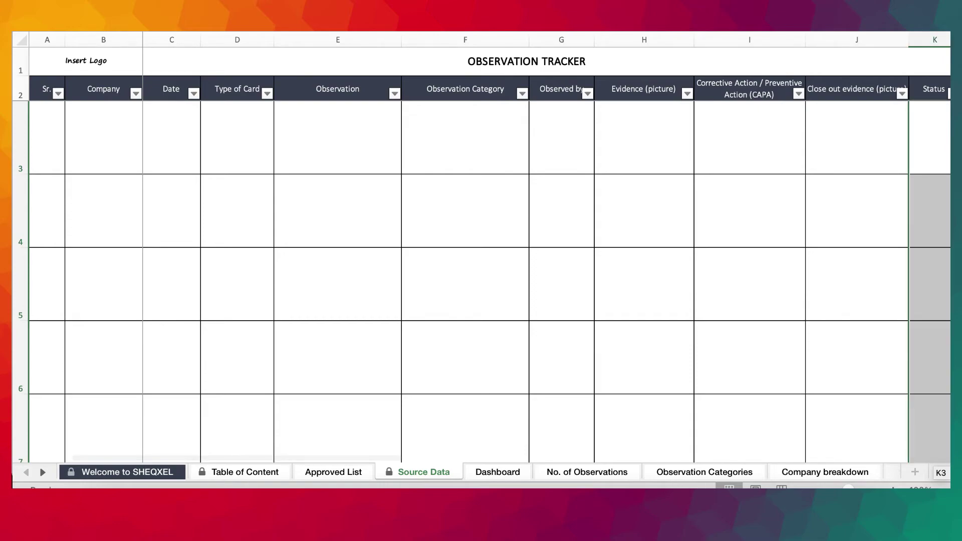
drag(237, 138, 856, 431)
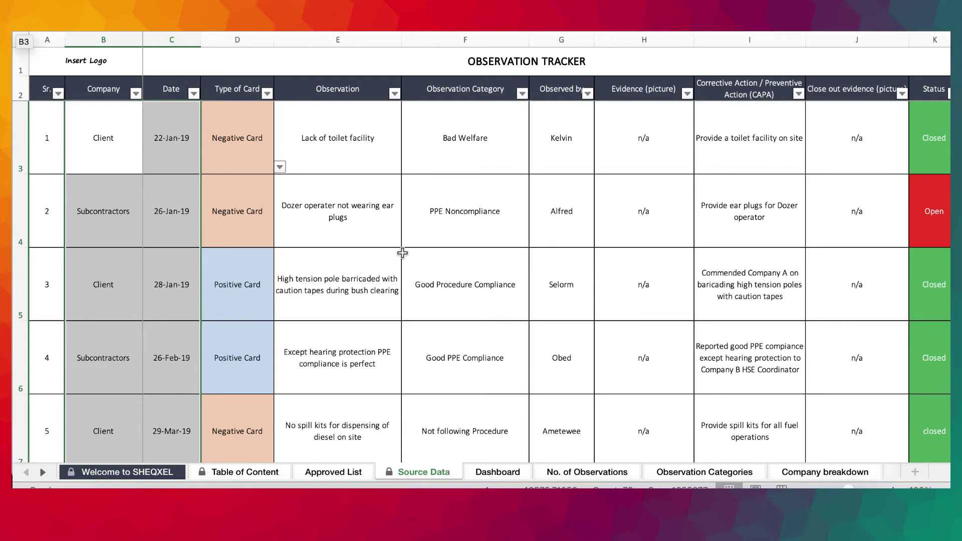
click(383, 160)
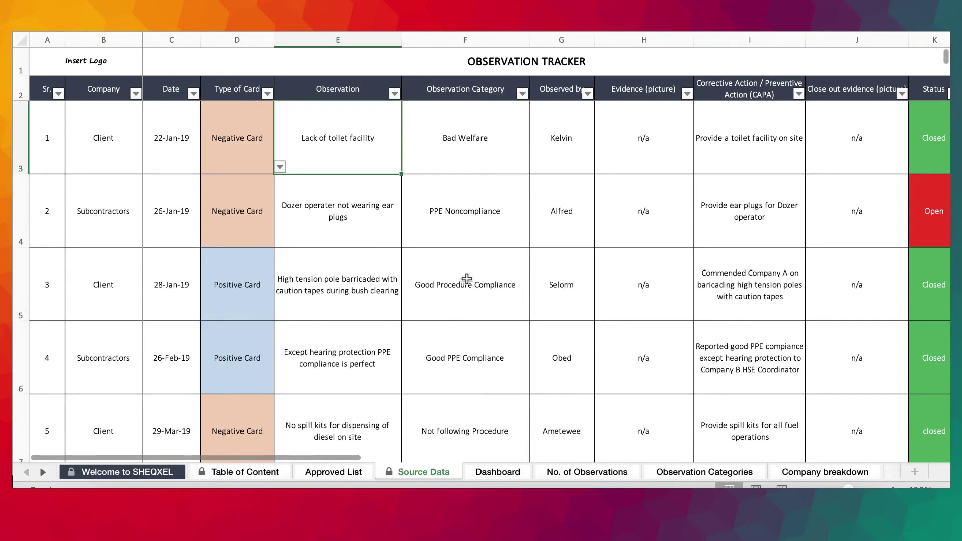
Step: Refresh all data on the Dashboard sheet from the restored sample records, and check its charts and slicers
click(512, 476)
click(532, 307)
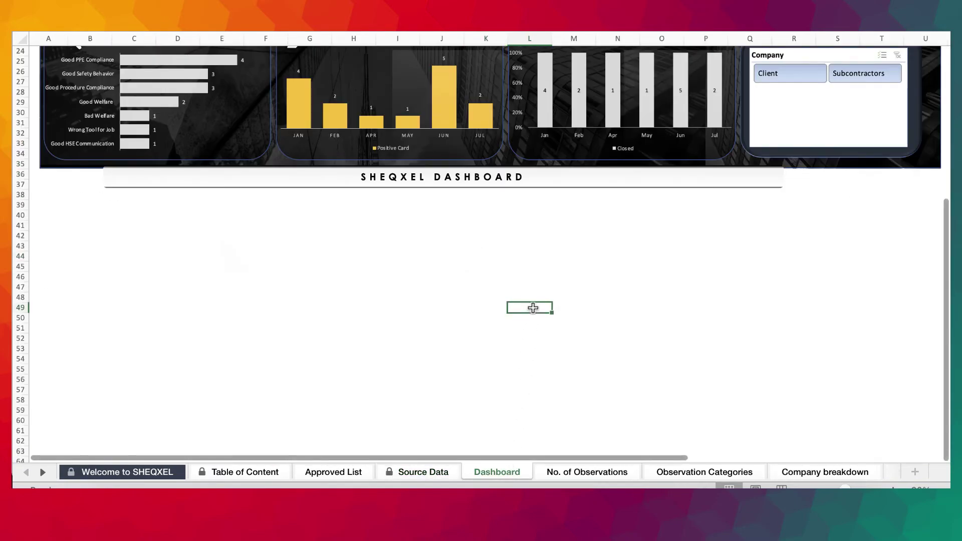
scroll(532, 308, up, 8)
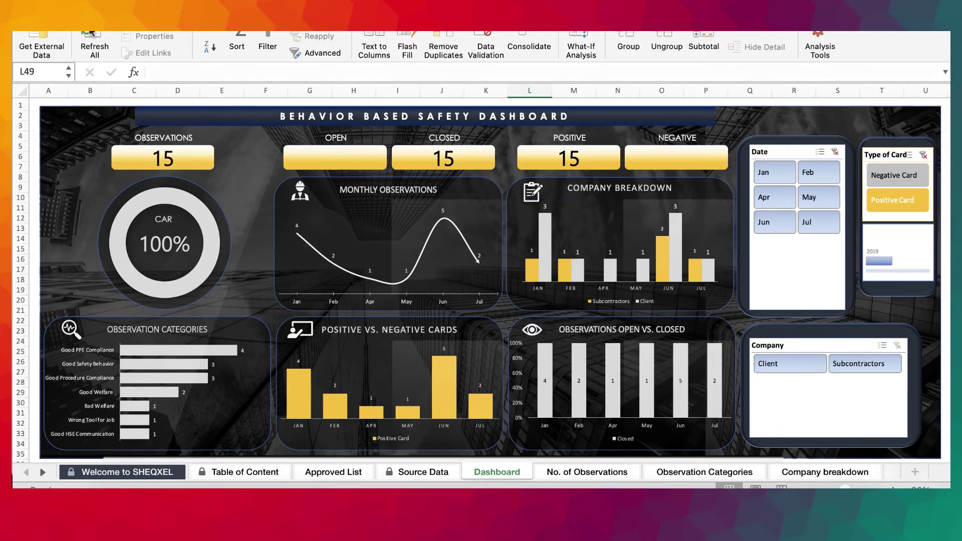
scroll(533, 308, down, 2)
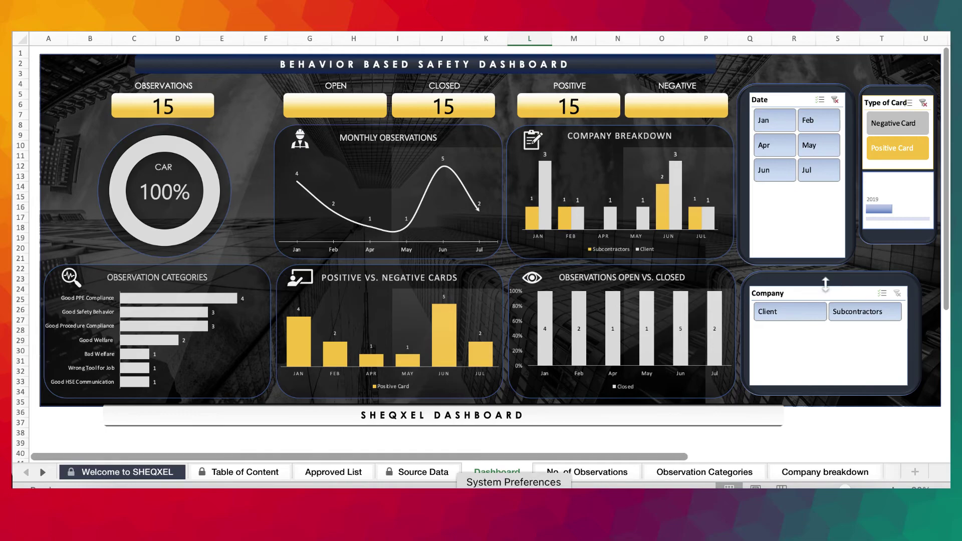
Step: Look over the Source Data, Approved List and Table of Content sheets, and return to the Welcome to SHEQXEL sheet
click(420, 473)
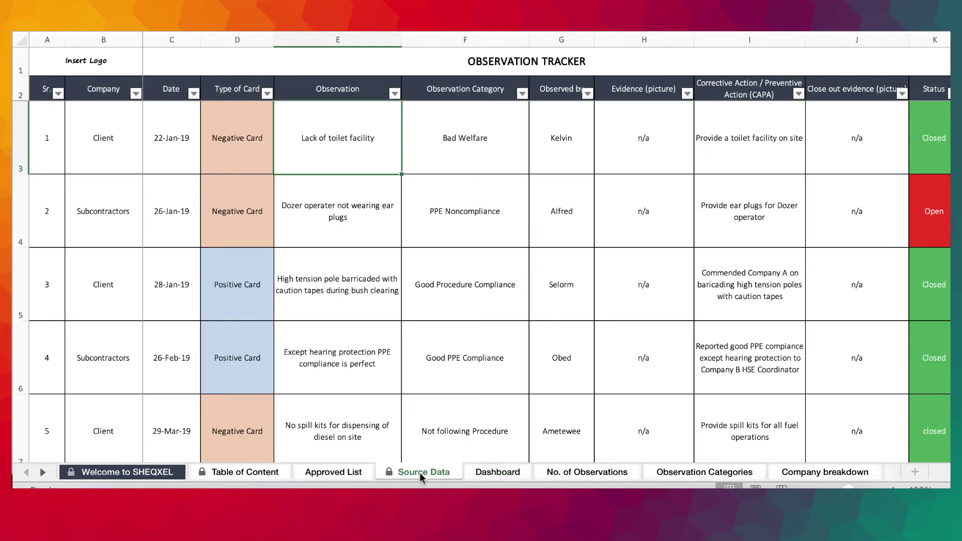
click(337, 472)
click(264, 421)
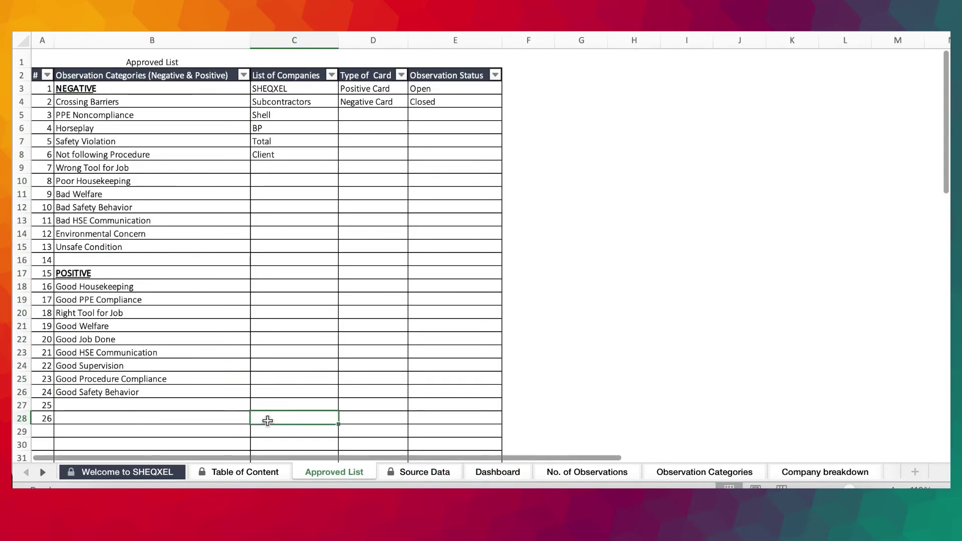
click(232, 473)
click(143, 473)
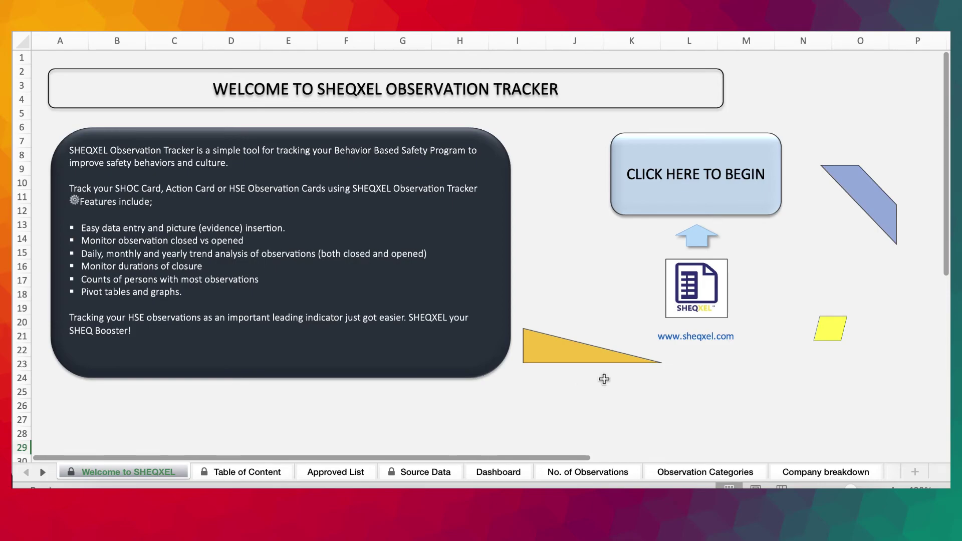